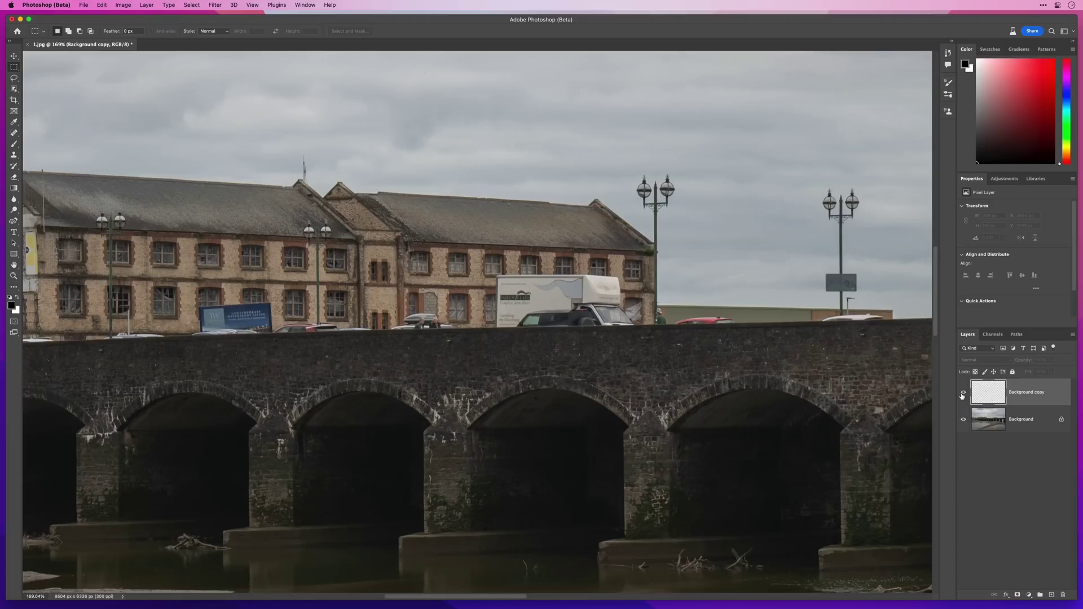
Step: Toggle the Background copy layer's visibility to compare the bridge photo with and without the retouching
click(963, 393)
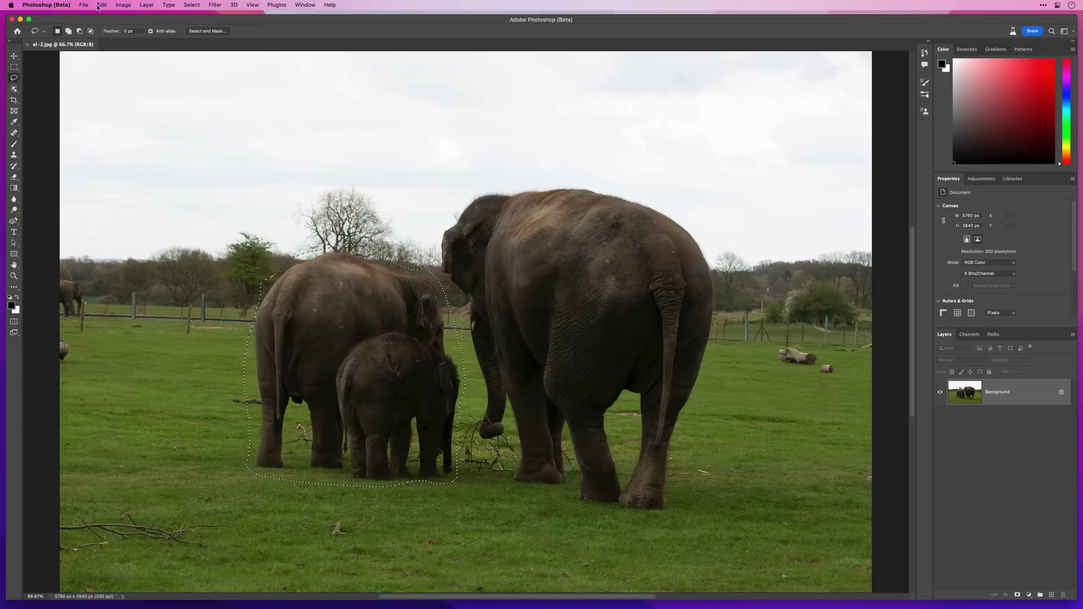
Step: Fill the selection around the two smaller elephants with Content-Aware Fill, using el-1.jpg as the additional document
click(109, 7)
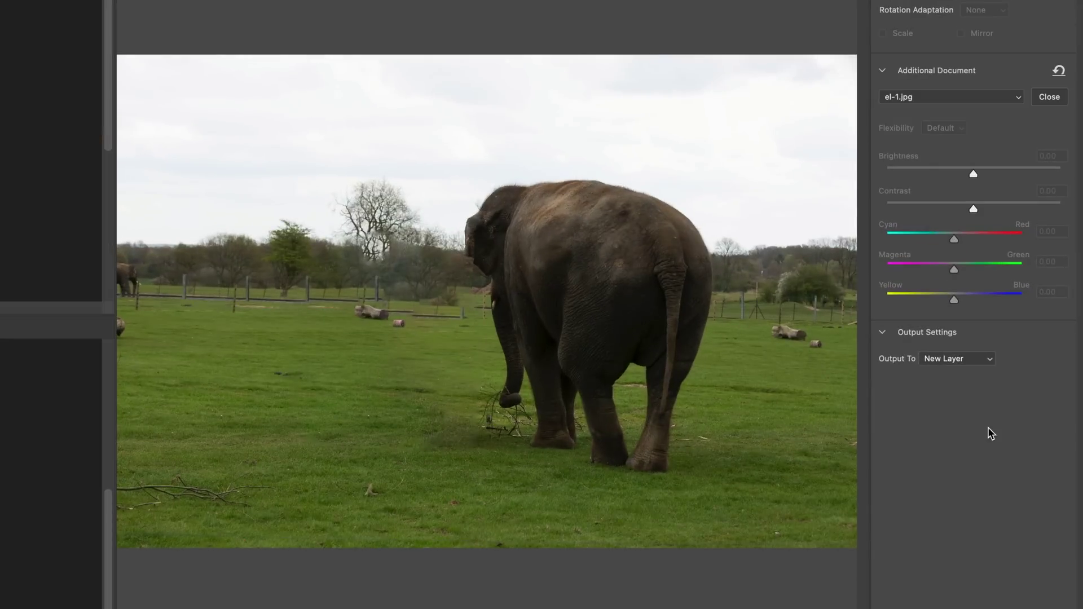
drag(975, 256, 988, 259)
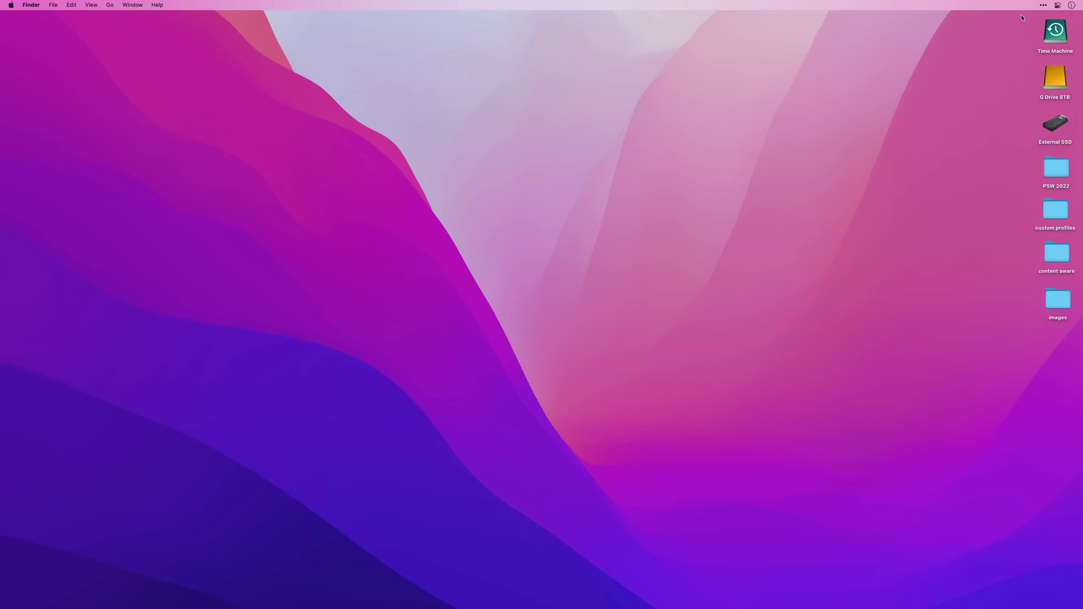
Step: Open the Creative Cloud desktop app and browse the list of beta apps
click(1043, 6)
click(986, 5)
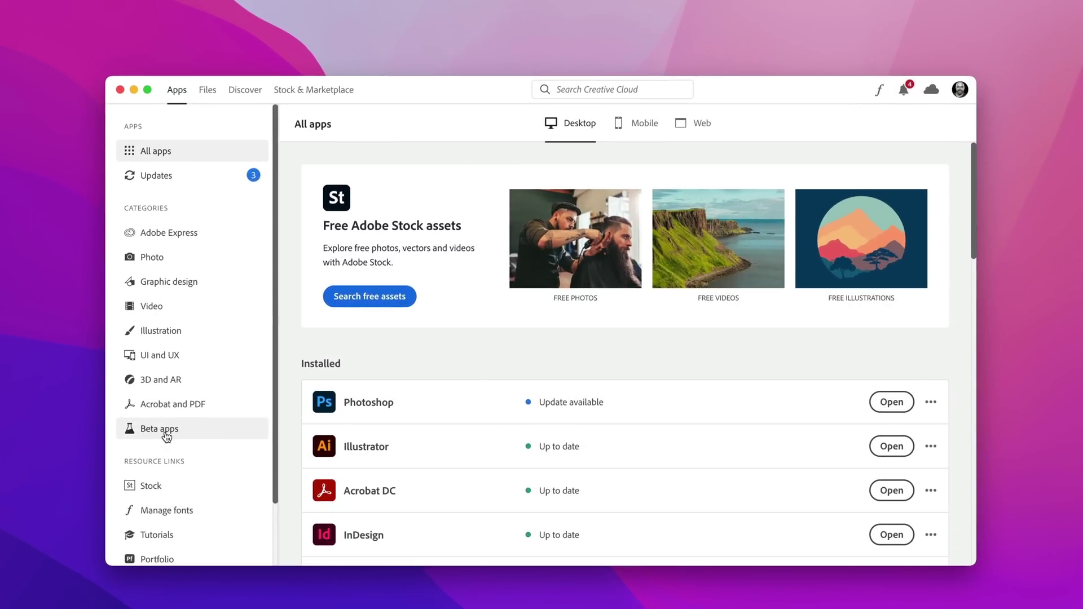
click(166, 435)
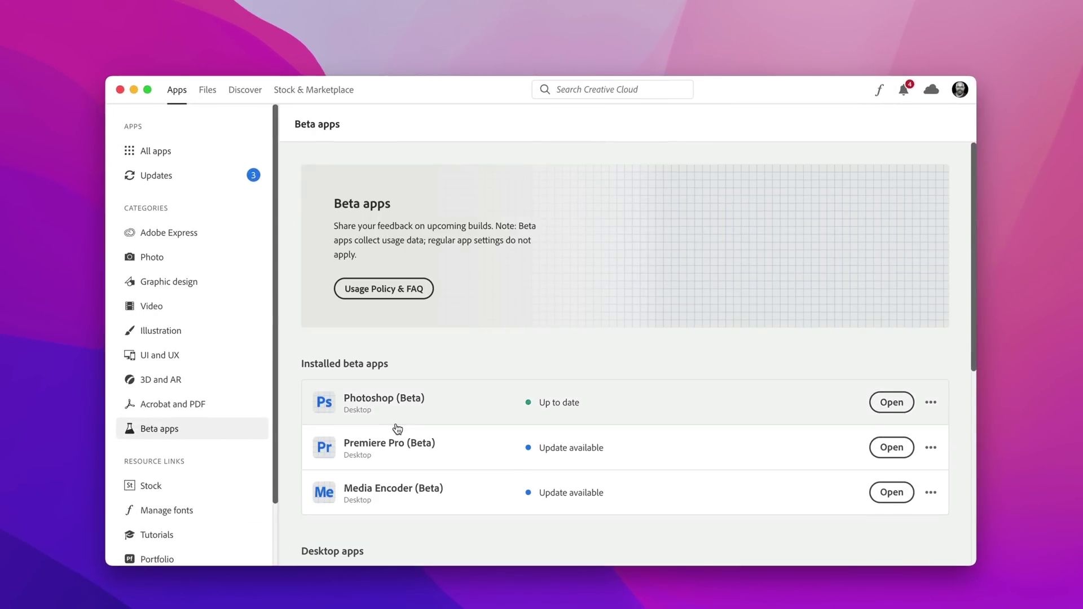
scroll(397, 431, down, 5)
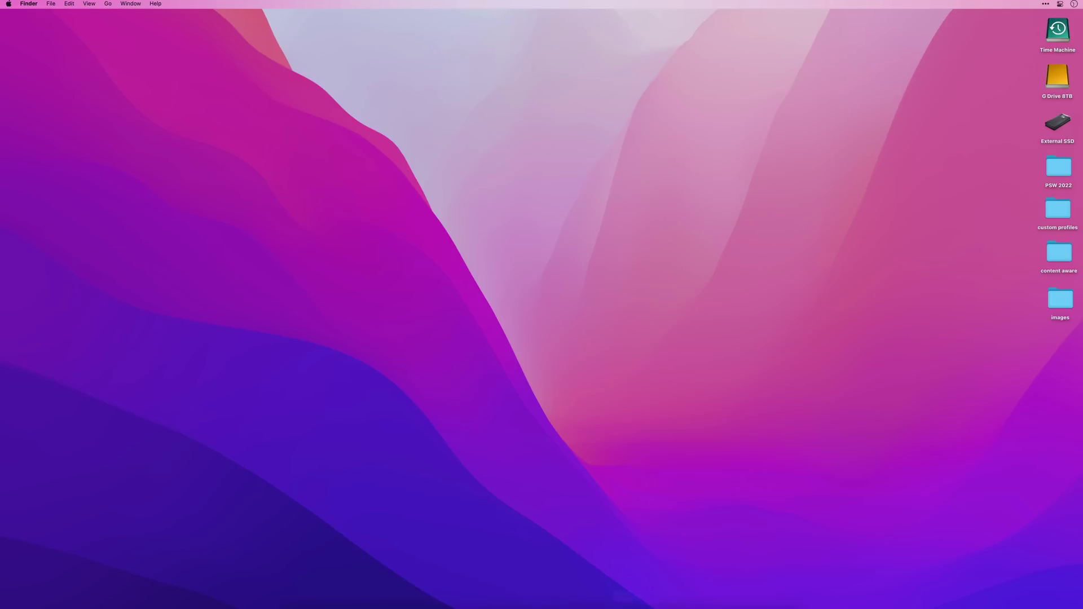
Step: Launch Photoshop (Beta) and dismiss its home screen to reach the empty workspace
mouse_move(646, 586)
click(727, 579)
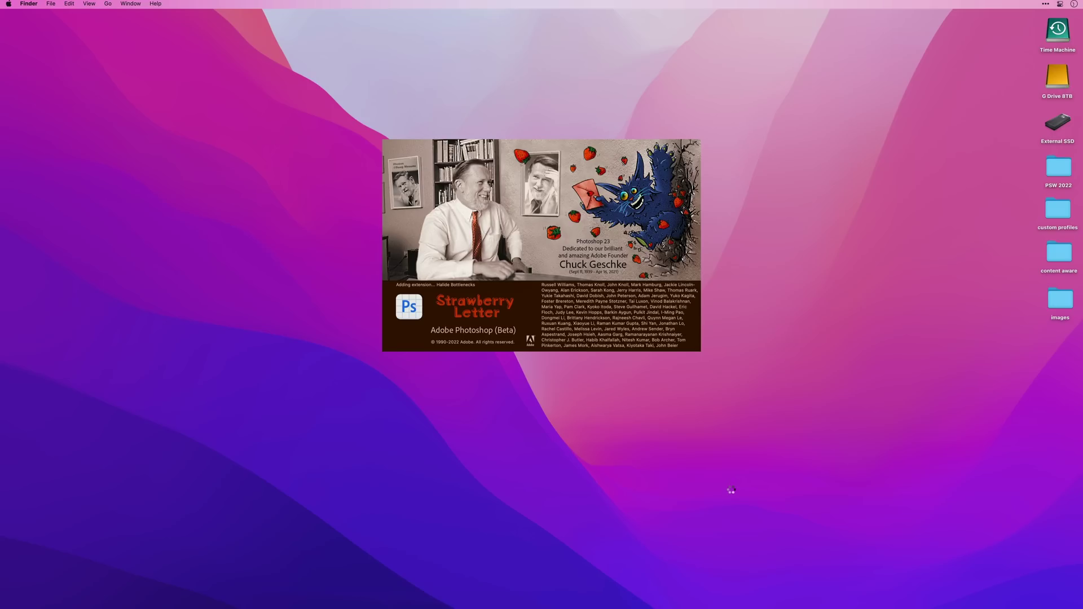
key(Escape)
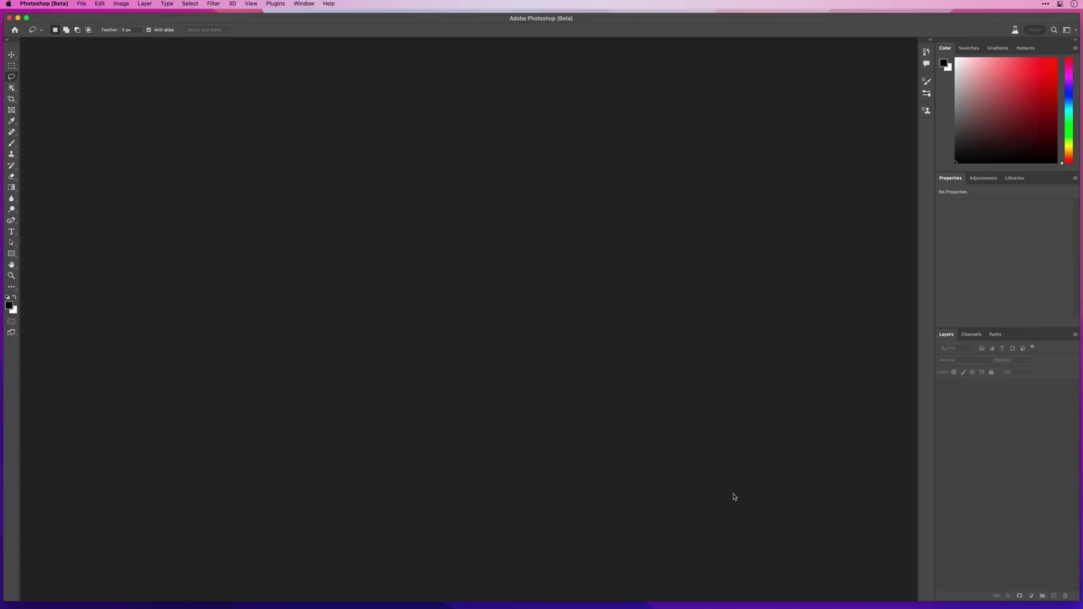
Step: Open 1.jpg from the images folder
key(super+o)
click(463, 125)
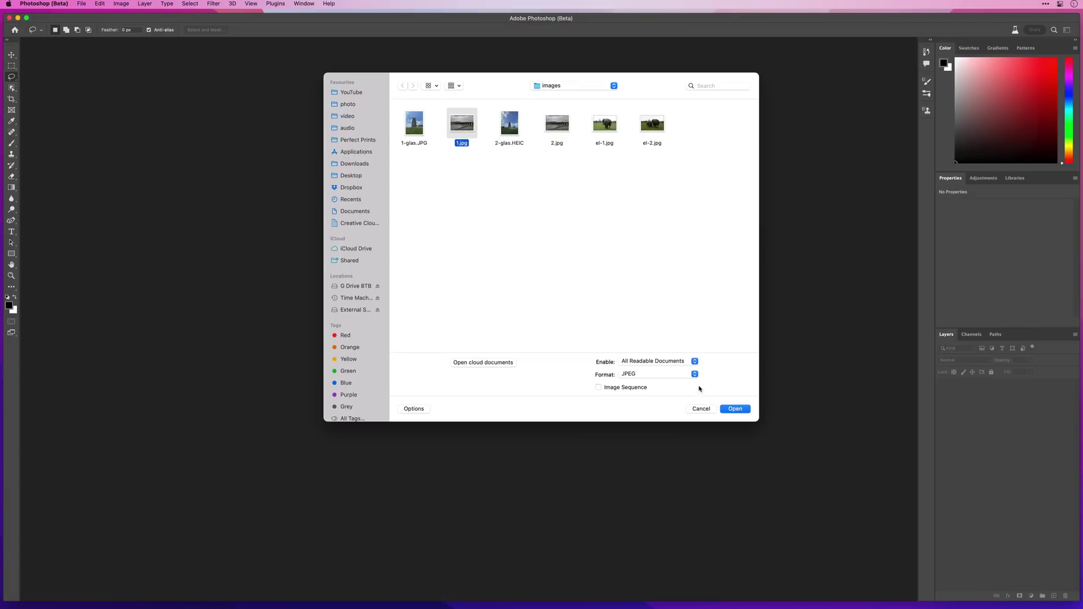
click(730, 410)
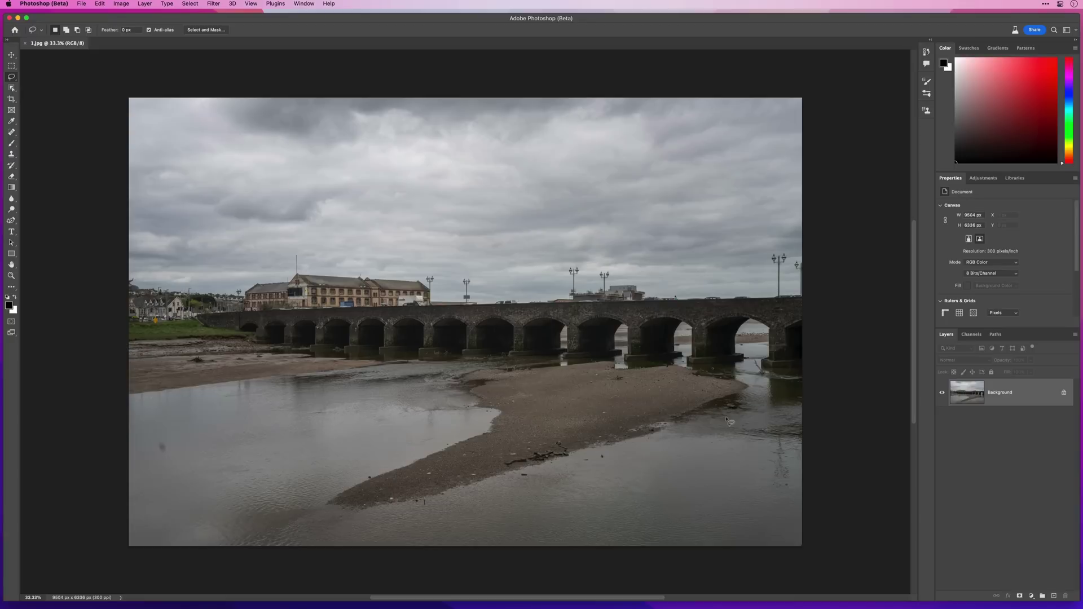
Step: Try to cover the white van's rear end with cloned brickwork using the Clone Stamp on a new layer
drag(404, 307, 459, 363)
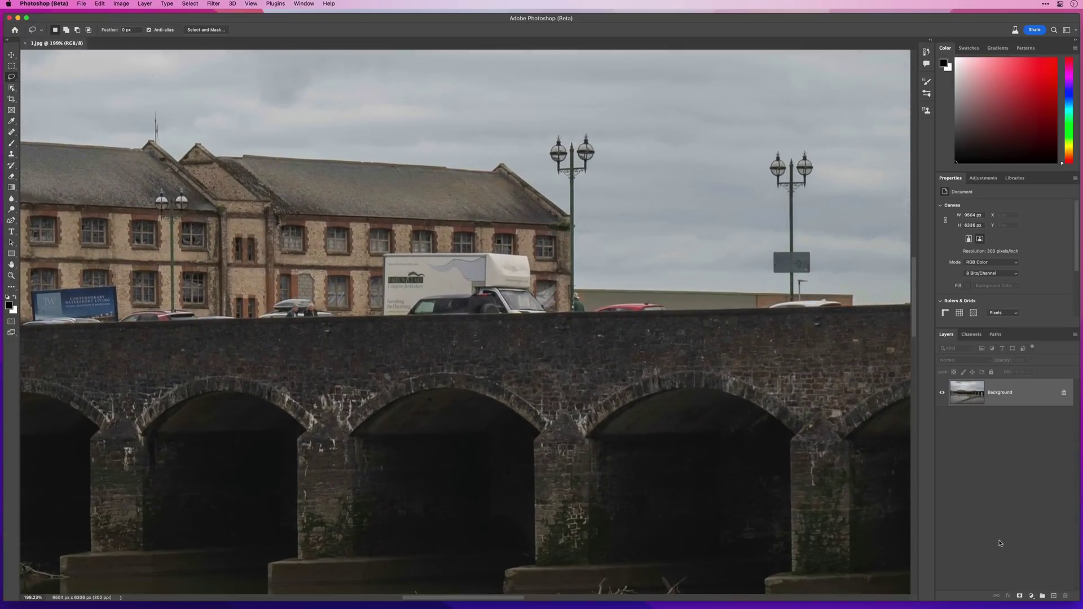
click(1053, 596)
key(s)
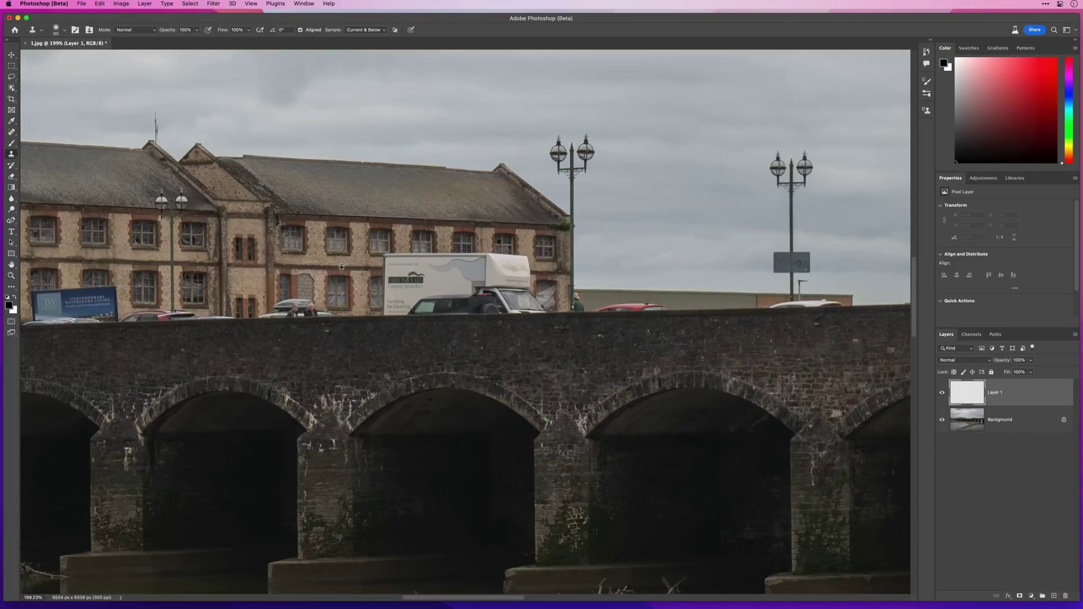
mouse_move(376, 269)
mouse_down()
mouse_move(401, 270)
mouse_move(395, 293)
mouse_up()
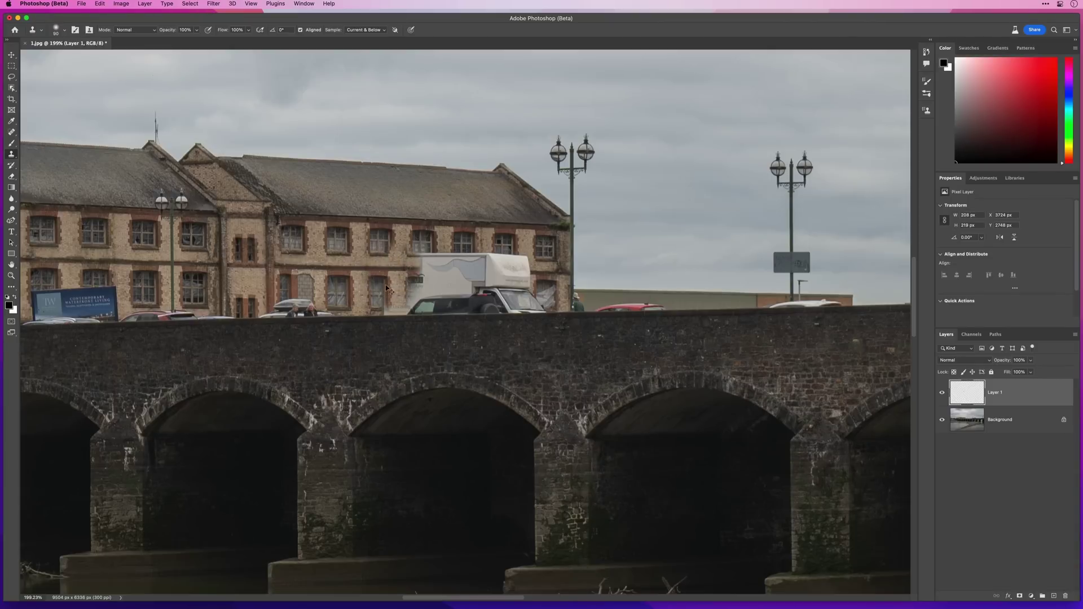
Step: Undo the clone strokes and clone brickwork over the van's rear end again with a brush of size 45
key(super+z)
key(super+z)
key(bracketleft)
key(bracketleft)
key(bracketleft)
key(bracketleft)
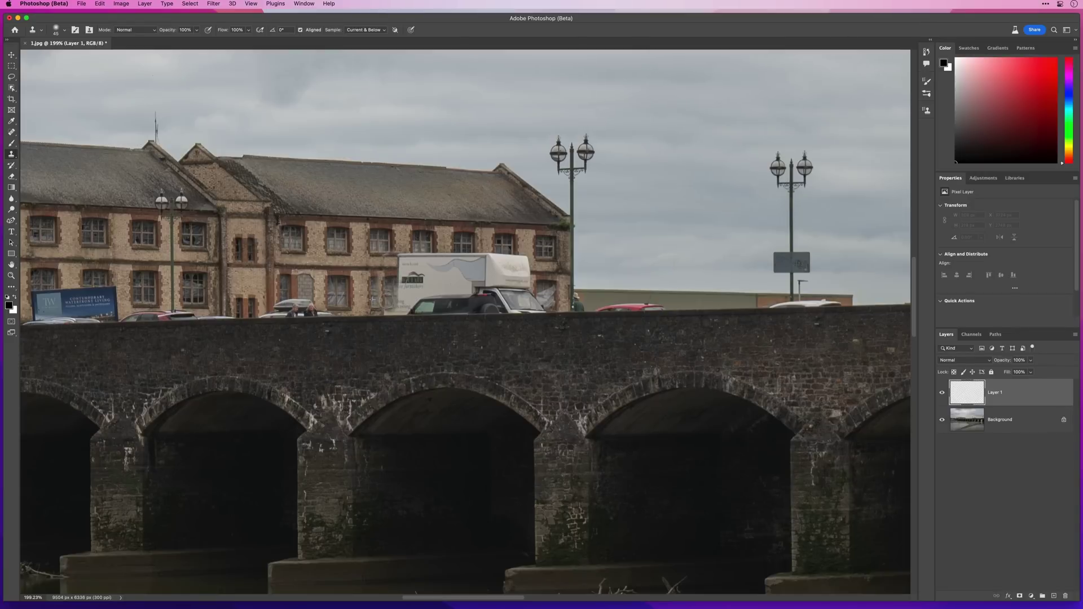
drag(389, 261, 391, 308)
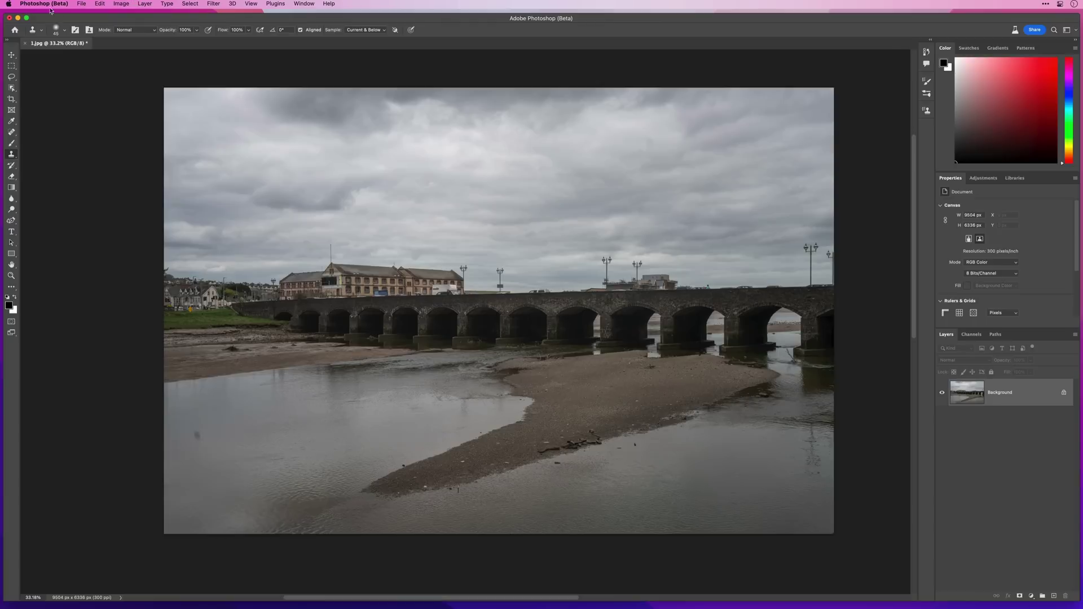
Step: Place 2.jpg as an embedded image at full canvas size over the bridge photo
click(81, 3)
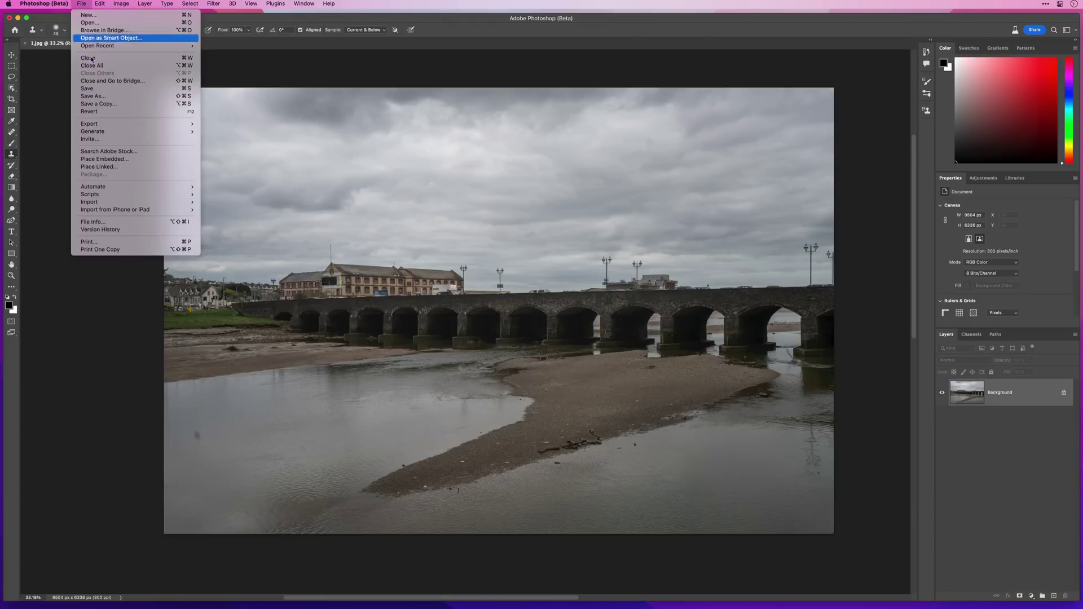
click(117, 160)
click(557, 123)
click(735, 409)
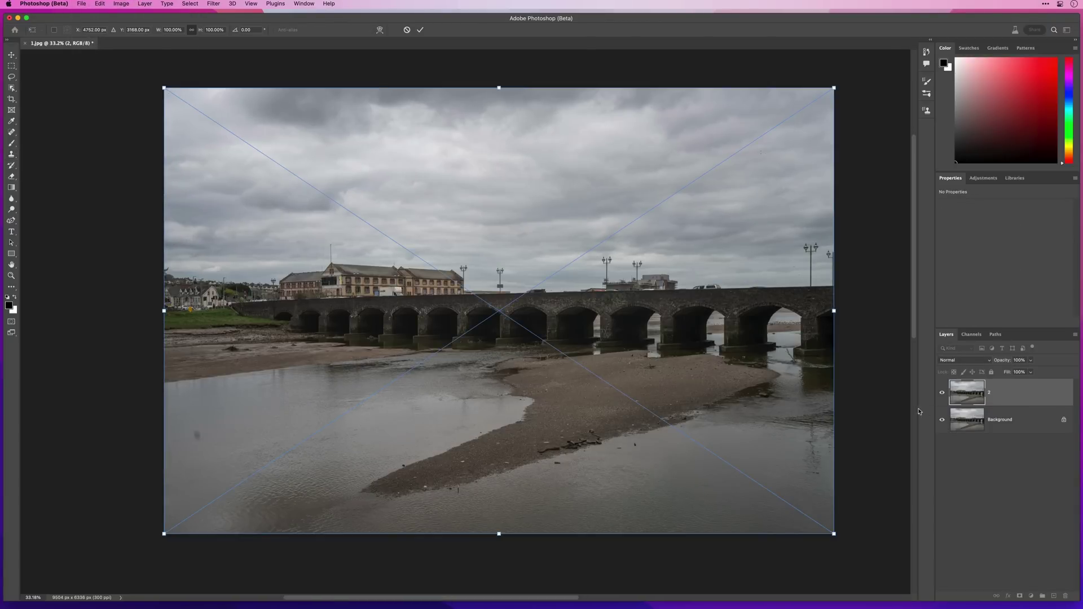
key(Return)
Step: Rasterize layer 2 and move the unlocked Background layer above it
right_click(1013, 399)
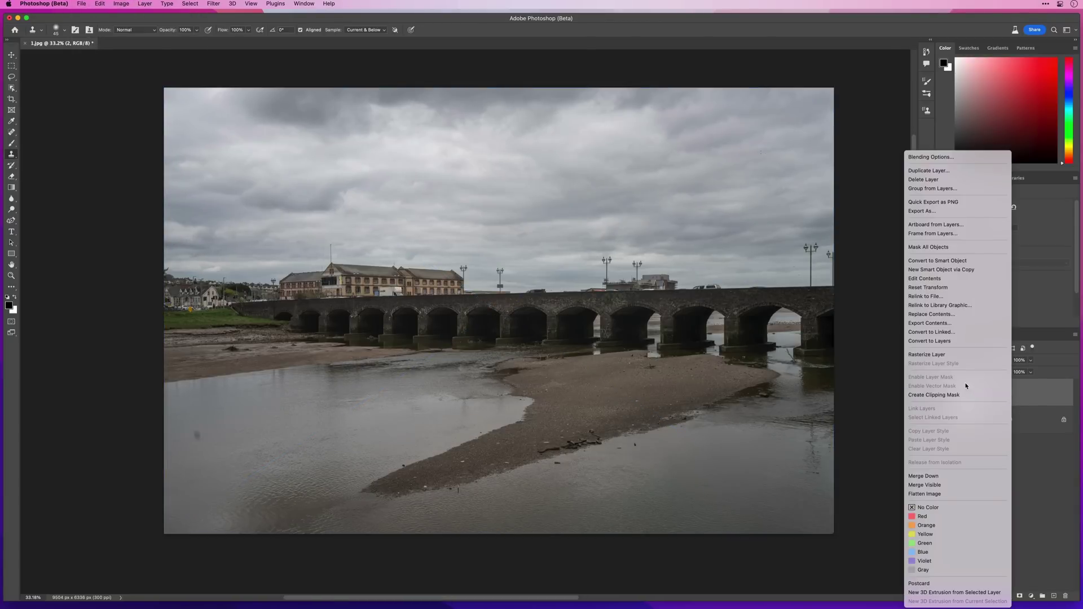
click(959, 355)
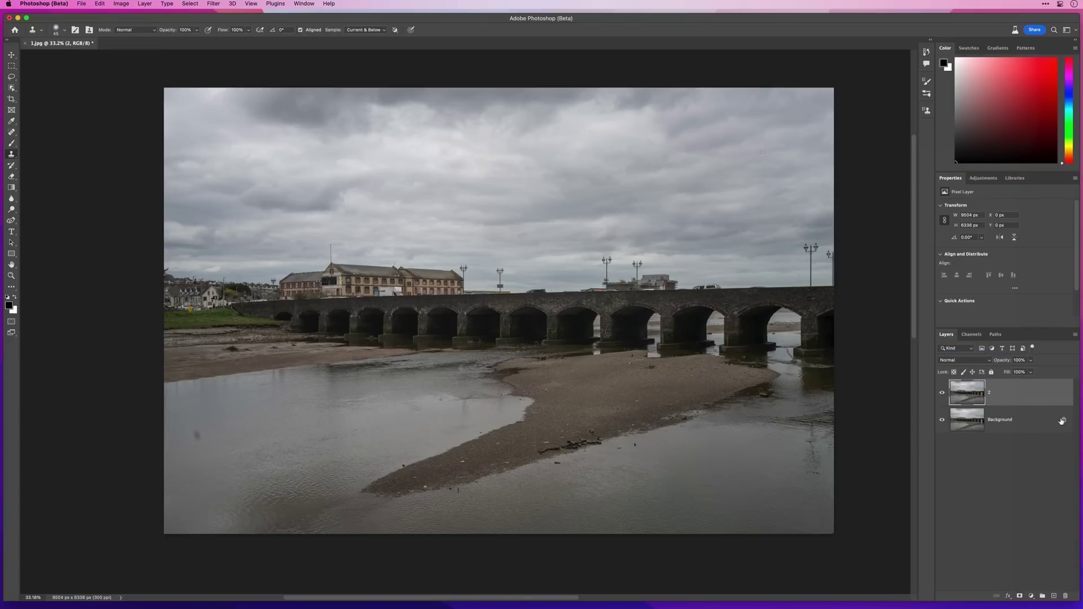
click(1063, 421)
drag(968, 396, 968, 435)
Step: Align Layer 0 and layer 2 with Auto-Align Layers
click(100, 4)
click(120, 200)
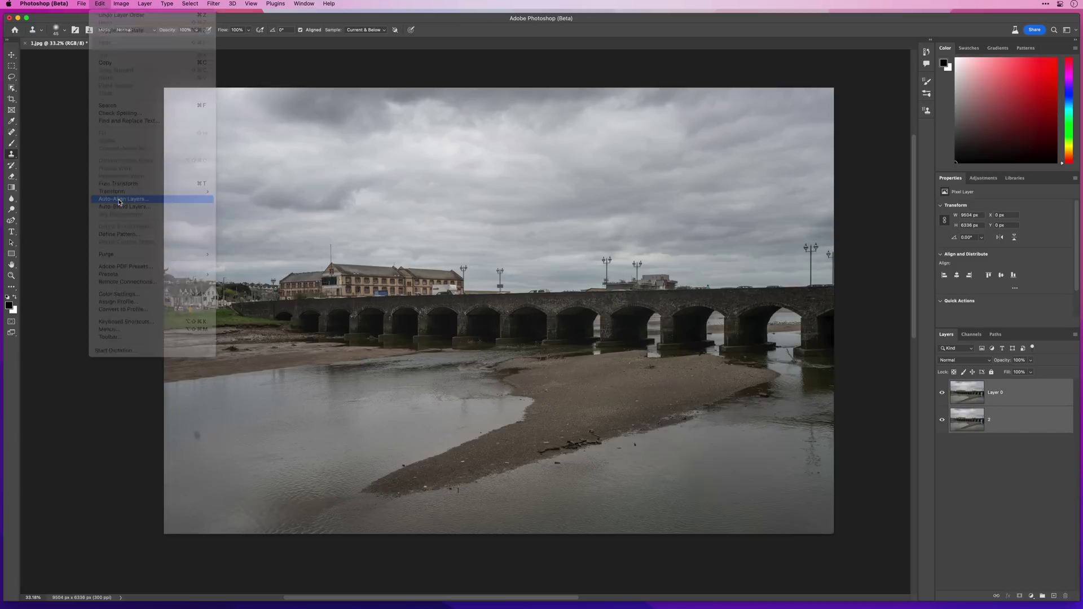
click(643, 226)
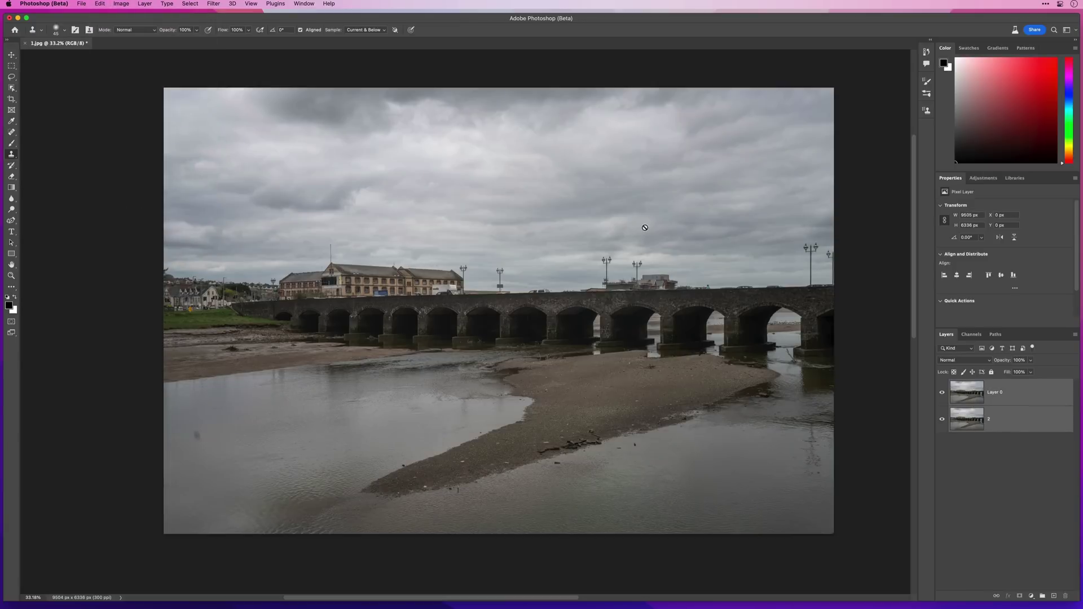
Step: Add a layer mask to Layer 0 and paint black over the white van to reveal the layer beneath
key(b)
key(super+0)
scroll(445, 285, up, 5)
key(x)
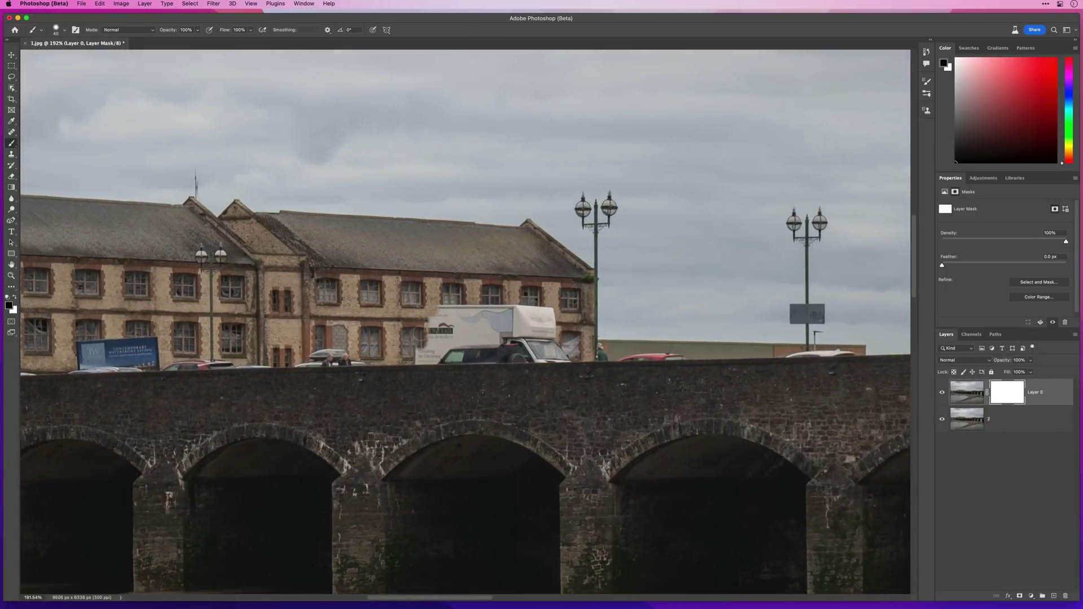
mouse_move(434, 365)
mouse_down()
mouse_move(502, 314)
mouse_move(553, 315)
mouse_move(507, 352)
mouse_move(445, 361)
mouse_move(547, 327)
mouse_move(507, 344)
mouse_up()
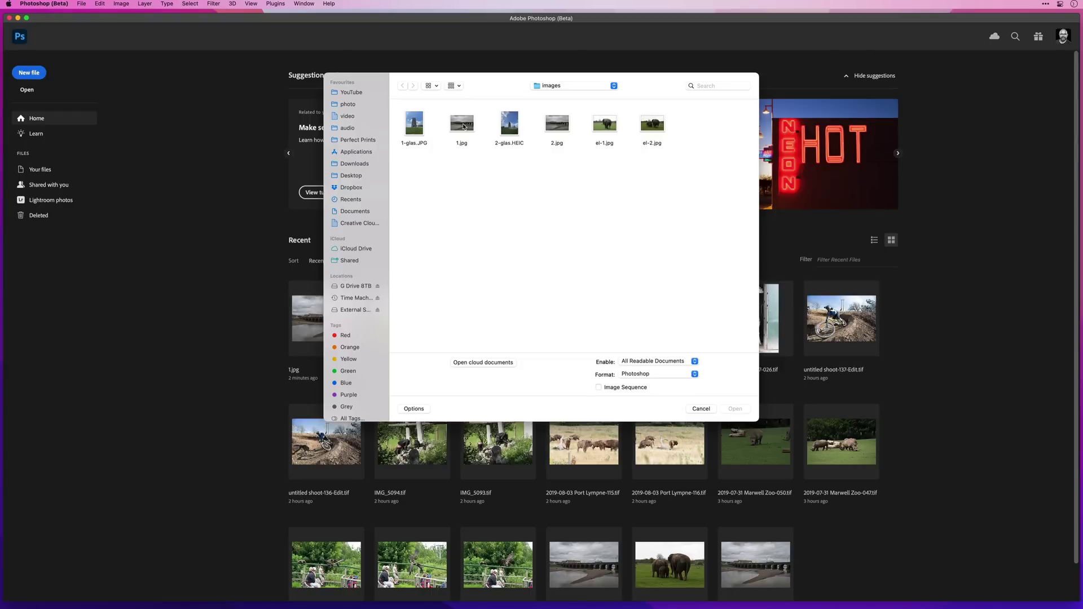
Step: Open a fresh copy of 1.jpg and draw a rectangular marquee selection around the white van on the bridge
double_click(462, 124)
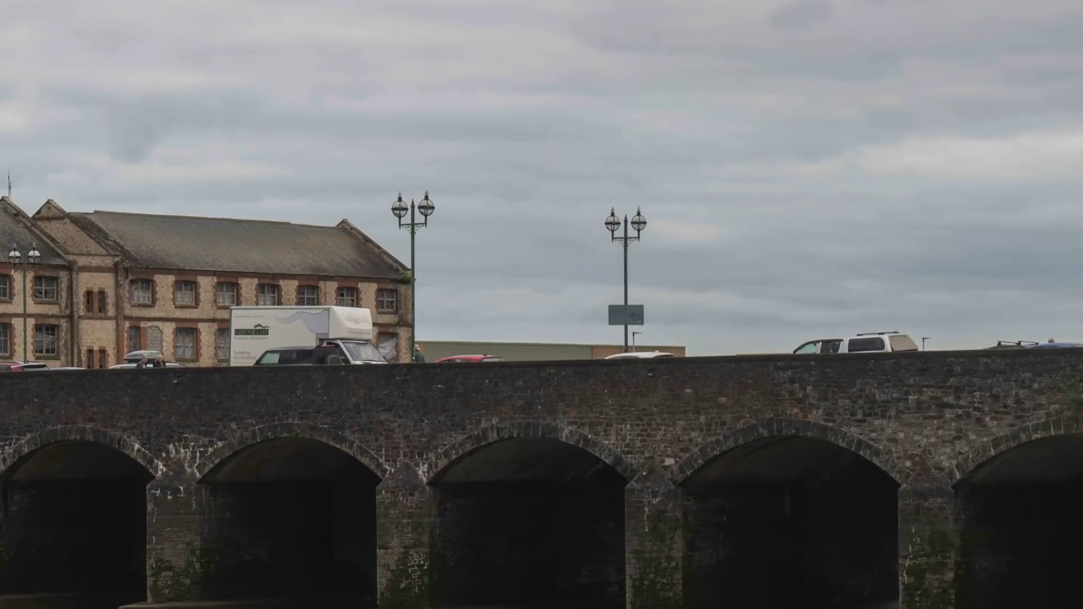
drag(225, 297, 398, 372)
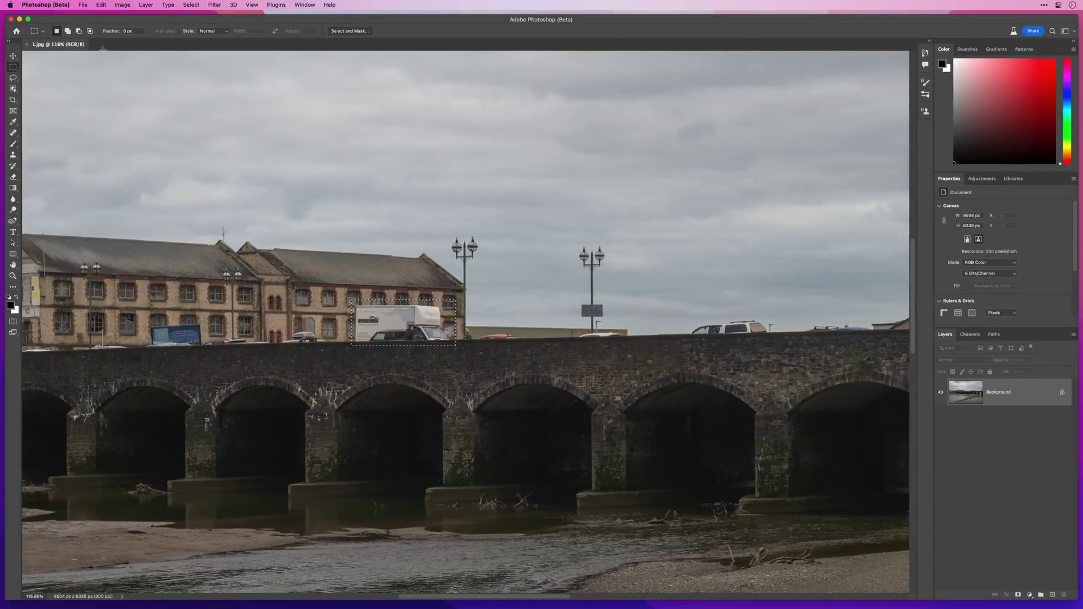
Step: Open the Content-Aware Fill workspace for the van selection and enlarge the preview pane
click(101, 5)
click(107, 149)
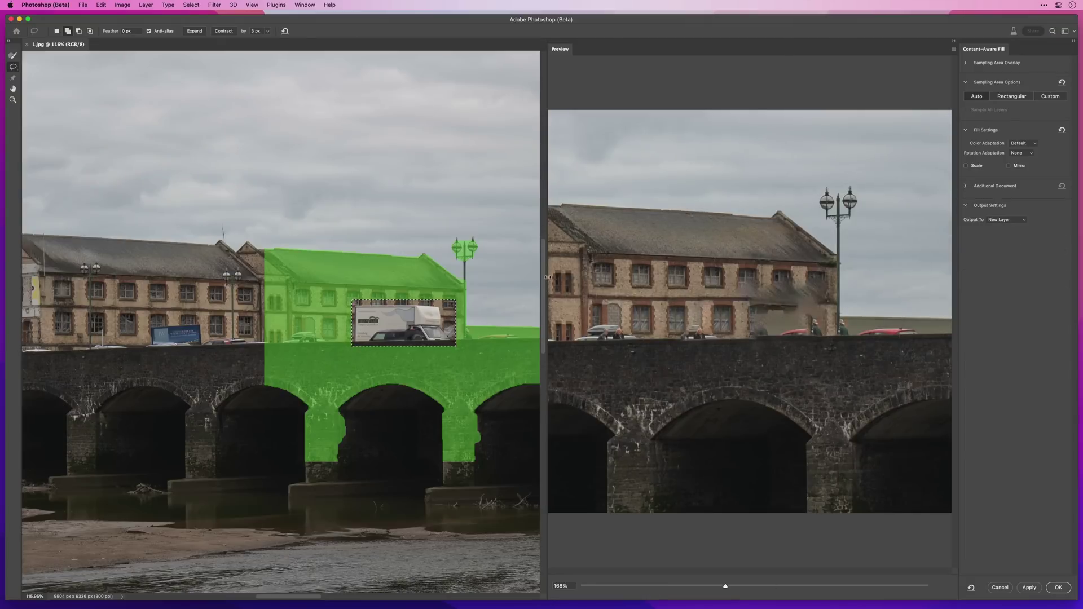
drag(547, 276, 482, 276)
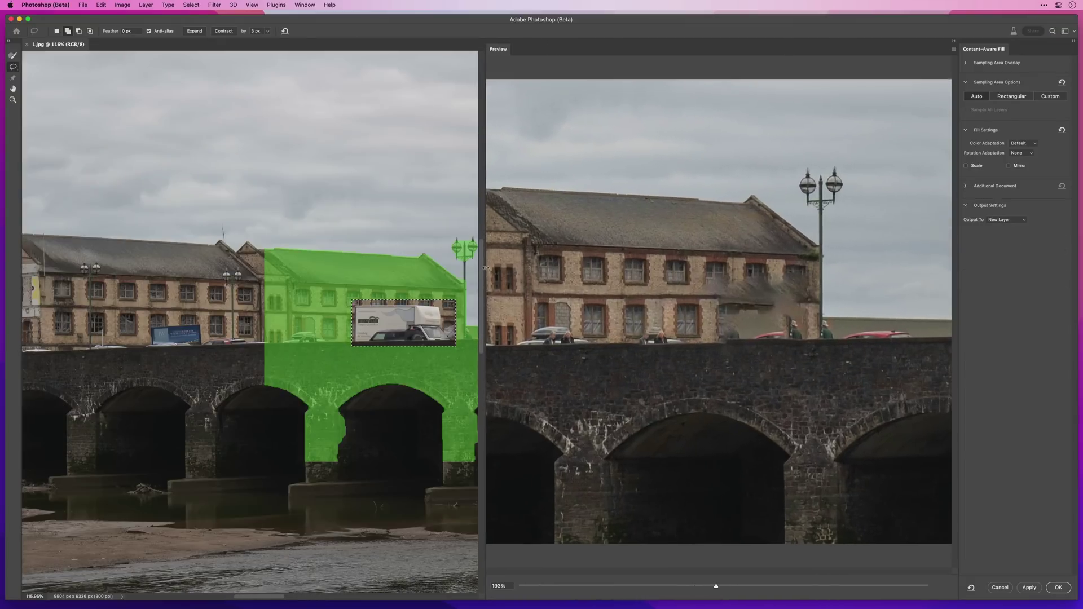
scroll(320, 375, right, 2)
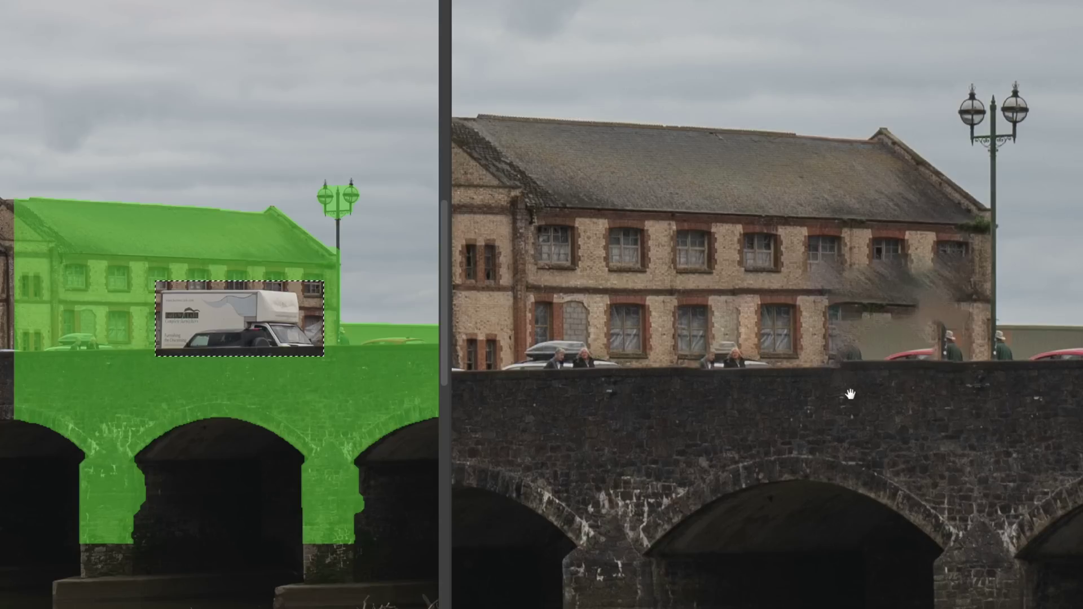
scroll(309, 239, right, 4)
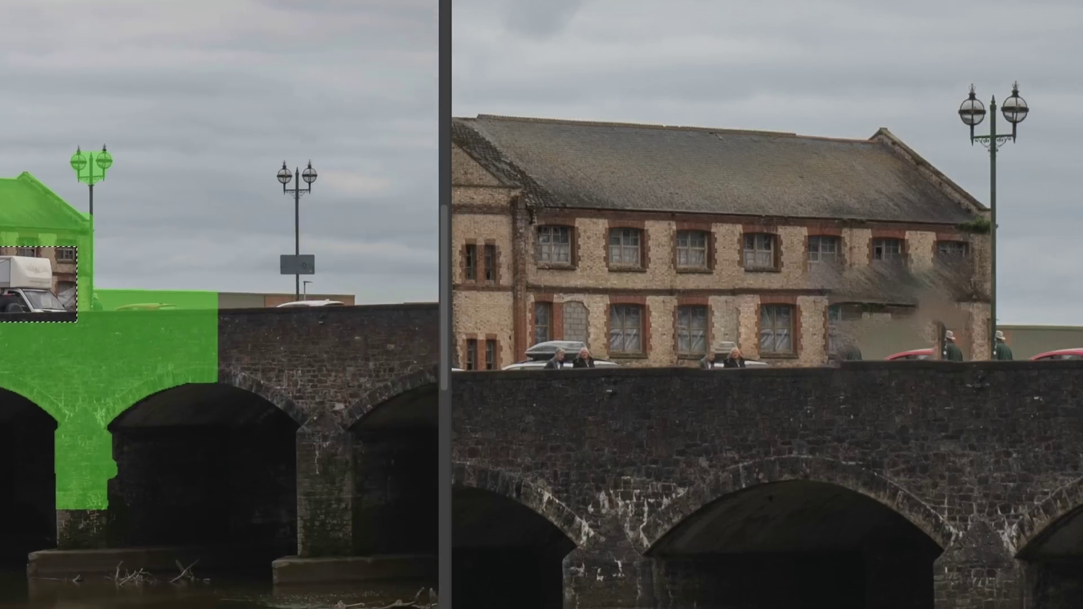
drag(309, 239, 341, 242)
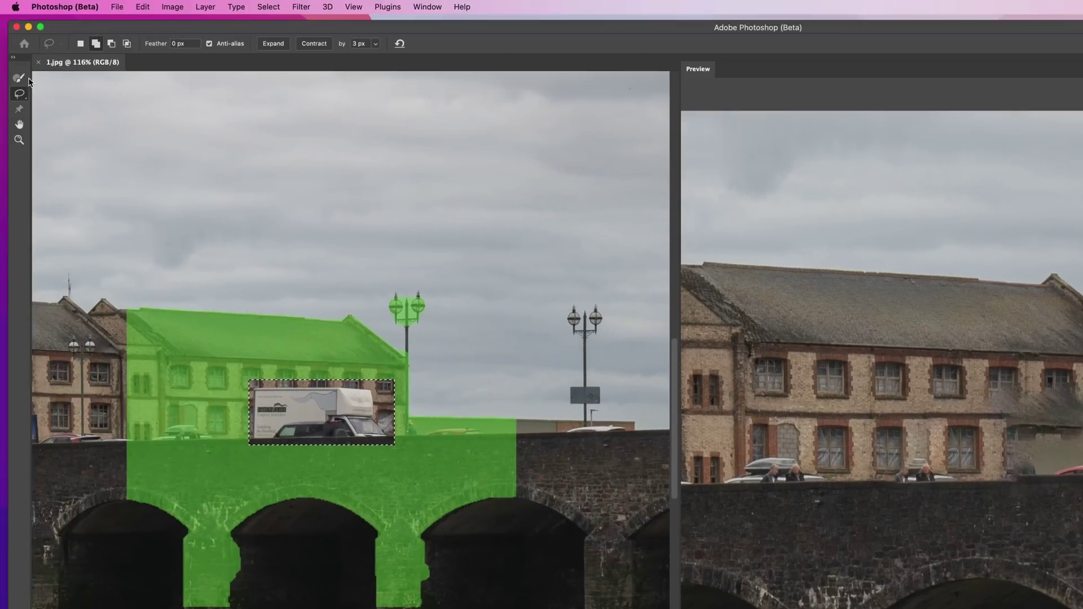
Step: Subtract the bridge wall and arches from the sampling area with the Sampling Brush at size 114
click(18, 77)
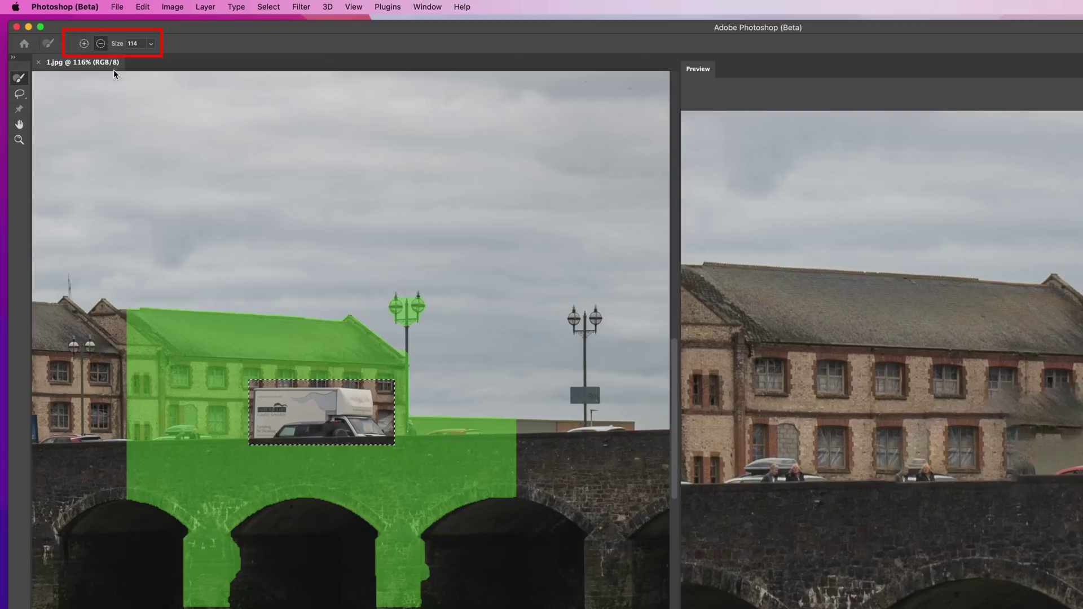
mouse_move(200, 553)
mouse_down()
mouse_move(228, 588)
mouse_move(260, 600)
mouse_move(127, 493)
mouse_move(180, 476)
mouse_move(125, 464)
mouse_move(509, 483)
mouse_move(354, 494)
mouse_move(314, 524)
mouse_move(369, 570)
mouse_move(445, 595)
mouse_move(242, 489)
mouse_move(200, 511)
mouse_move(423, 461)
mouse_move(525, 460)
mouse_move(93, 465)
mouse_up()
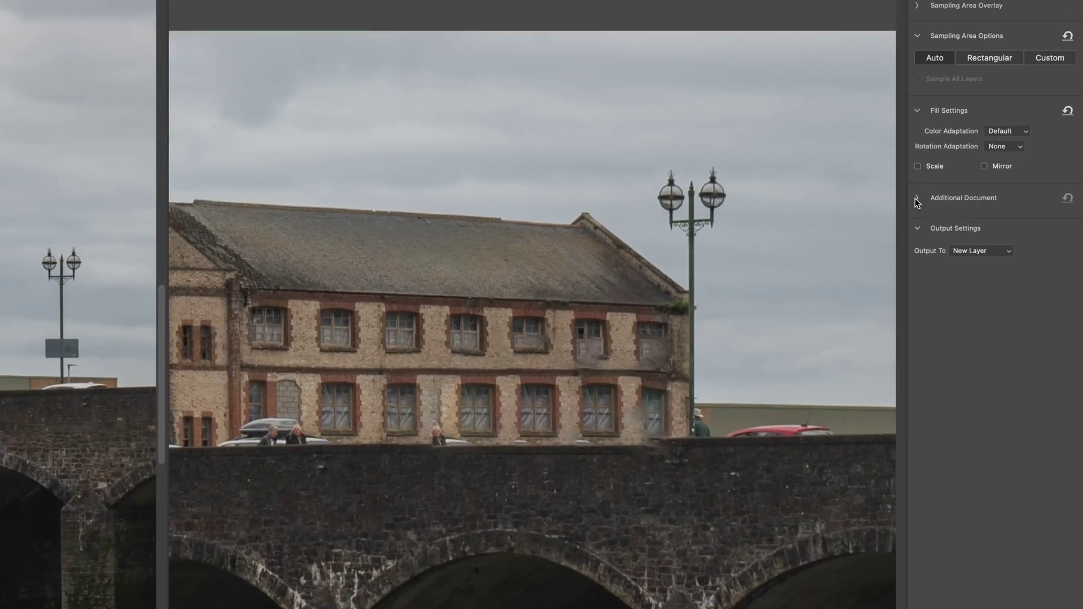
Step: Import 2.jpg as the additional source document for the Content-Aware Fill of the van on the bridge
click(916, 198)
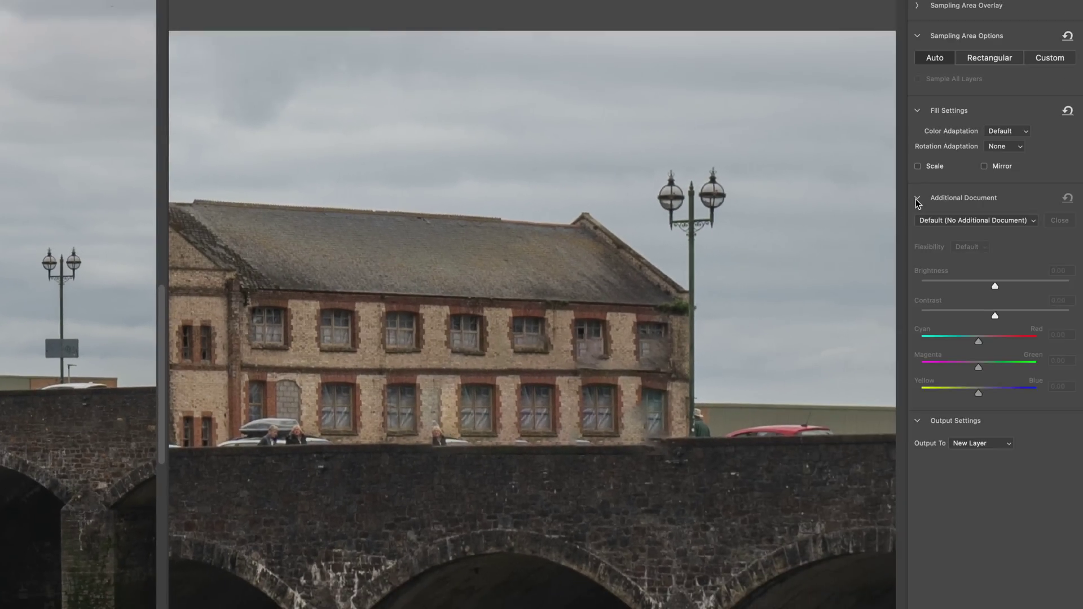
click(974, 221)
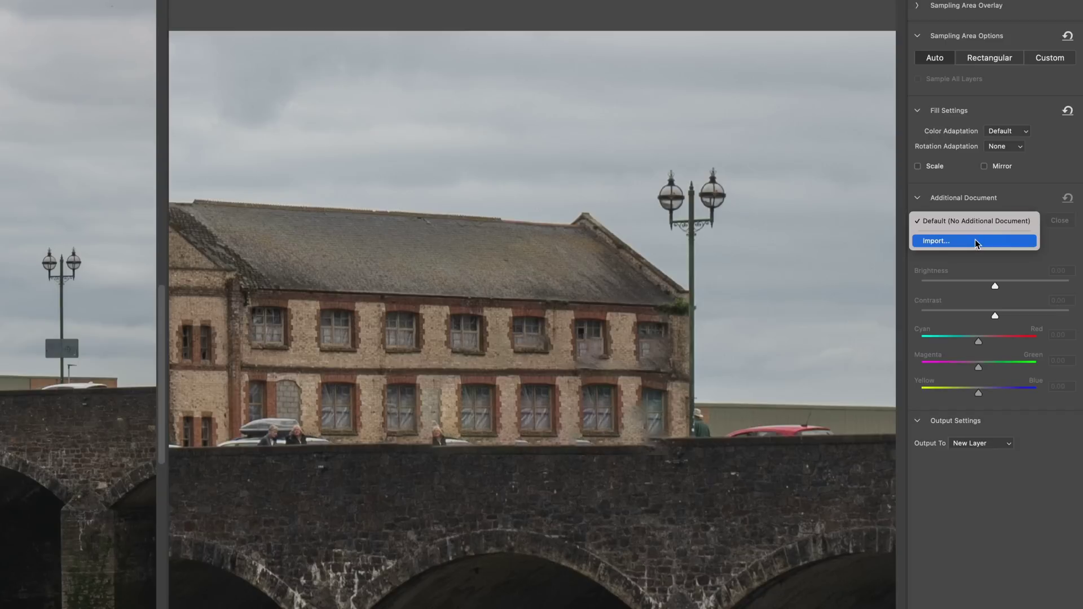
click(977, 241)
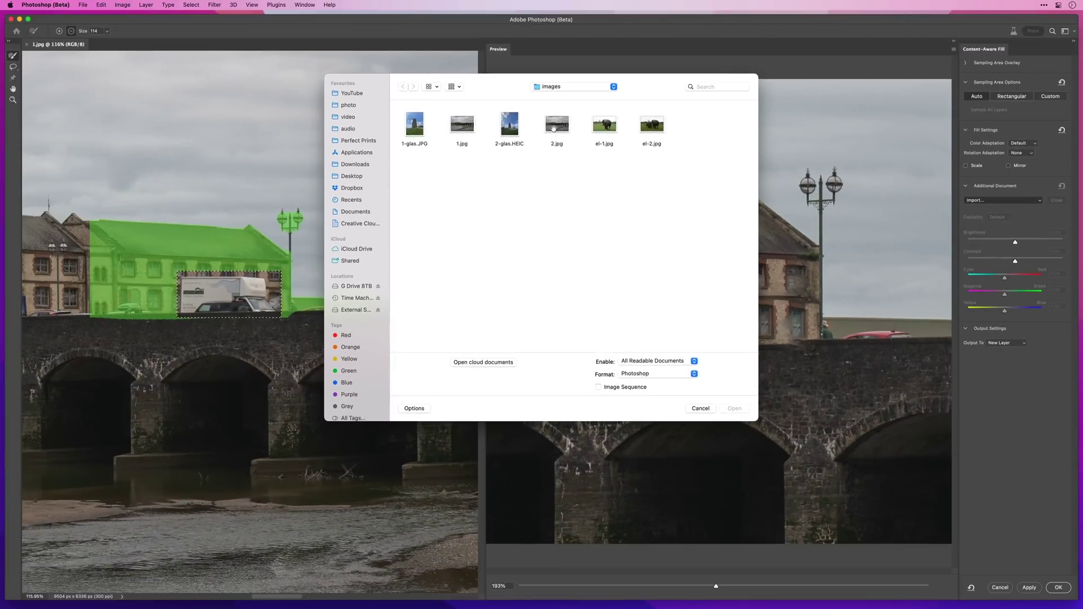
click(554, 125)
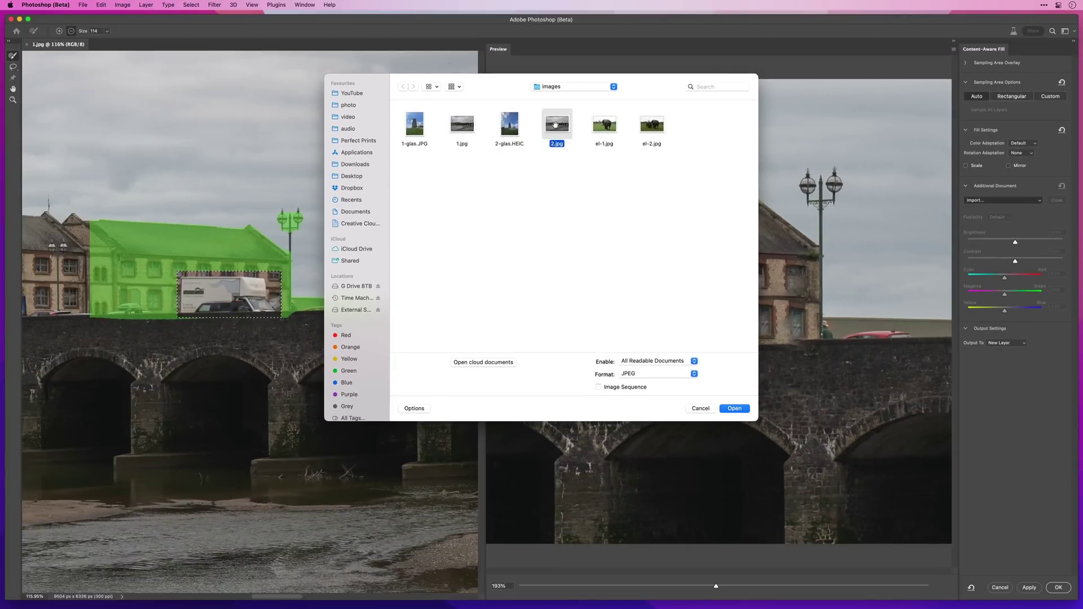
click(733, 408)
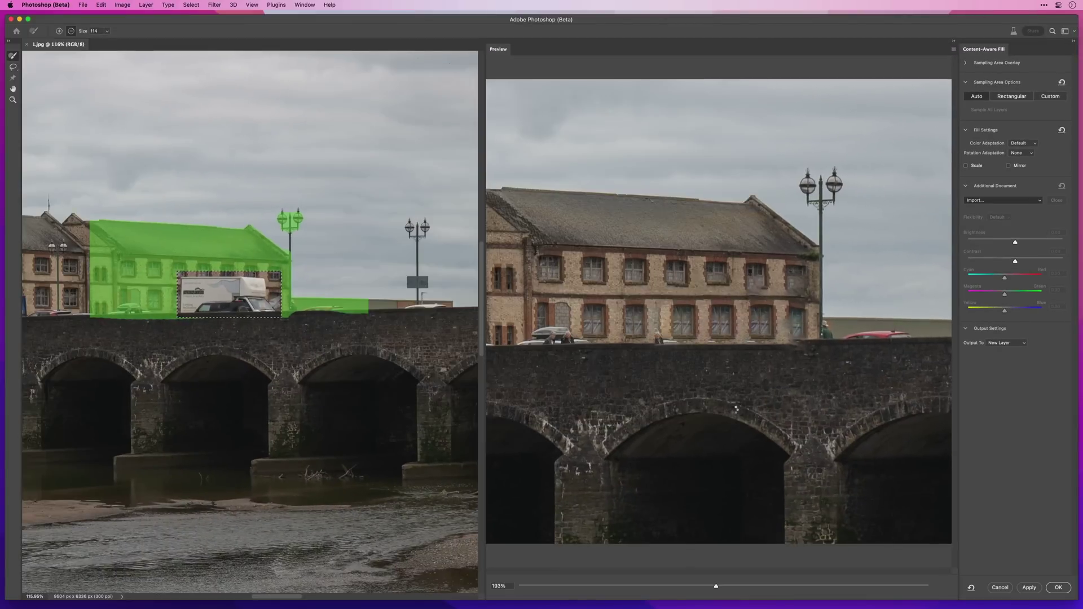
drag(221, 177, 273, 207)
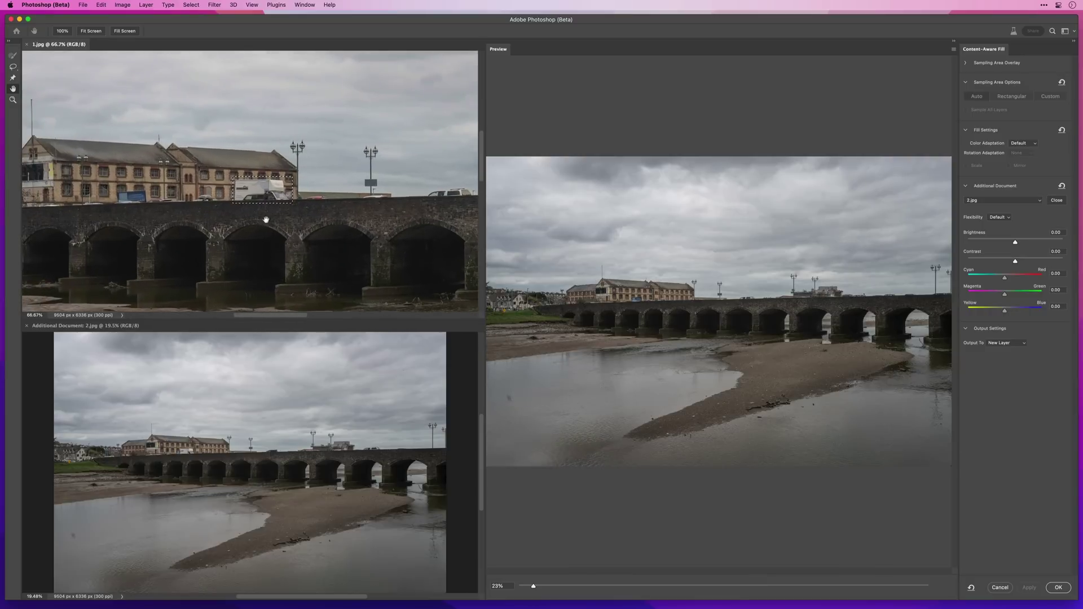
click(213, 467)
click(213, 467)
click(213, 467)
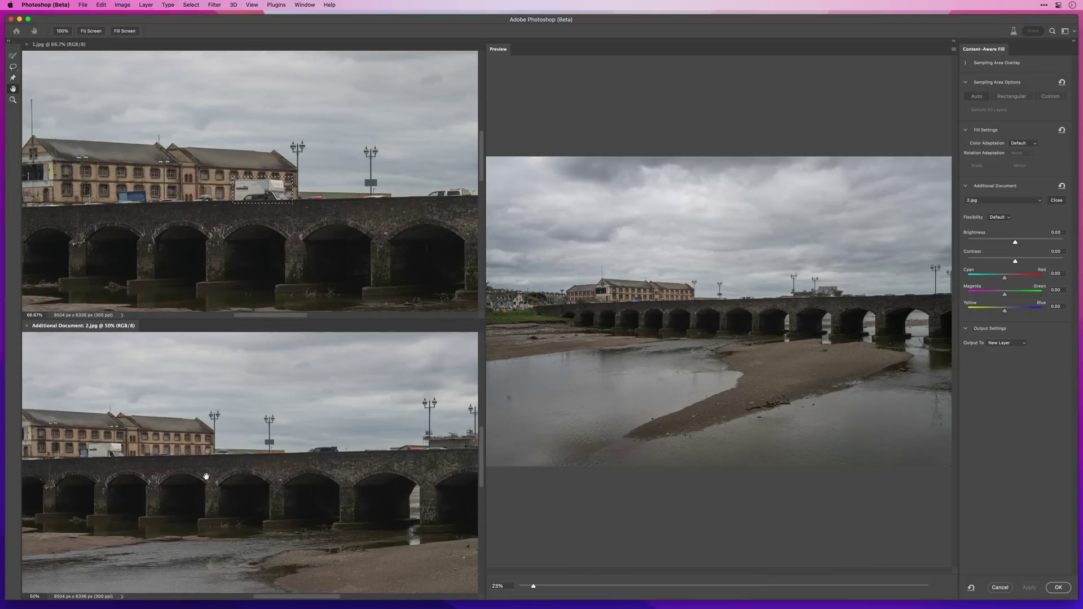
drag(683, 300, 753, 301)
drag(751, 304, 648, 314)
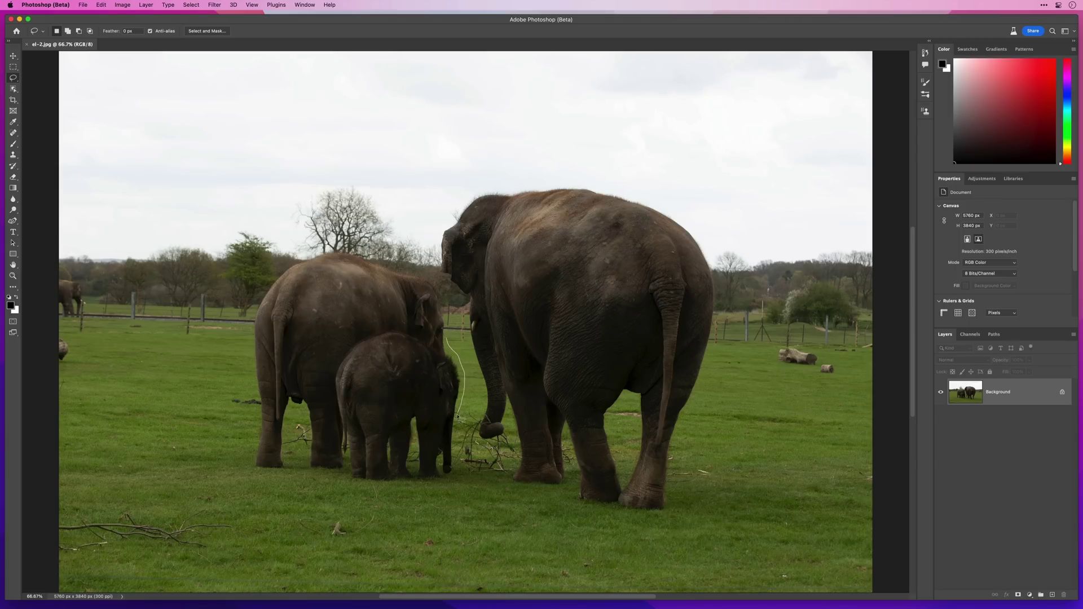
Step: Draw a freehand lasso selection around the smaller adult elephant and the calf in el-2.jpg and open it in Content-Aware Fill
drag(422, 484, 246, 466)
mouse_move(250, 427)
mouse_down()
mouse_move(249, 318)
mouse_move(268, 277)
mouse_move(302, 257)
mouse_up()
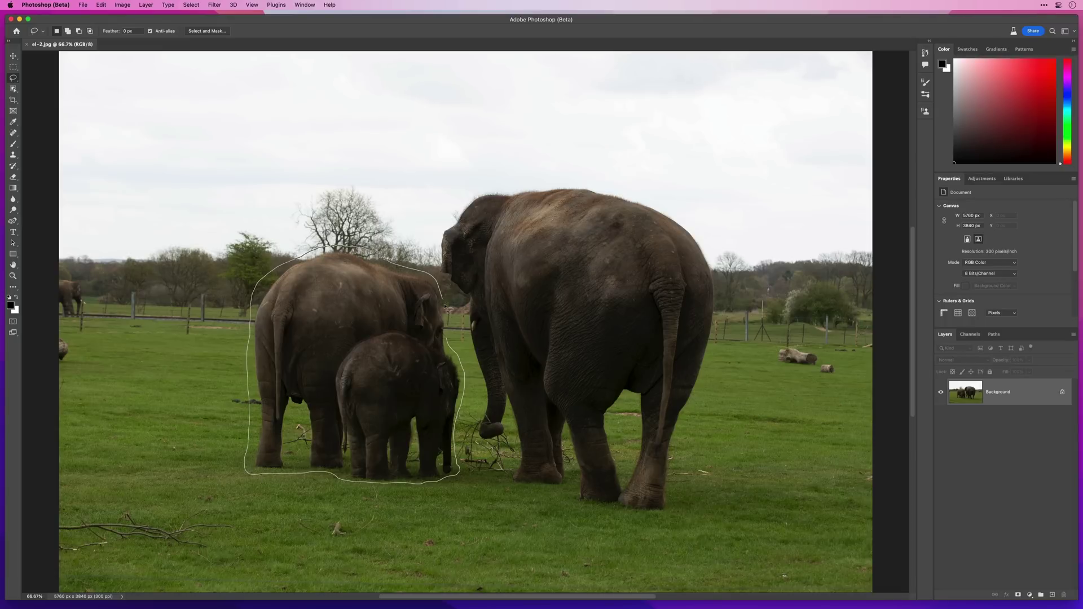
drag(447, 339, 449, 342)
click(101, 4)
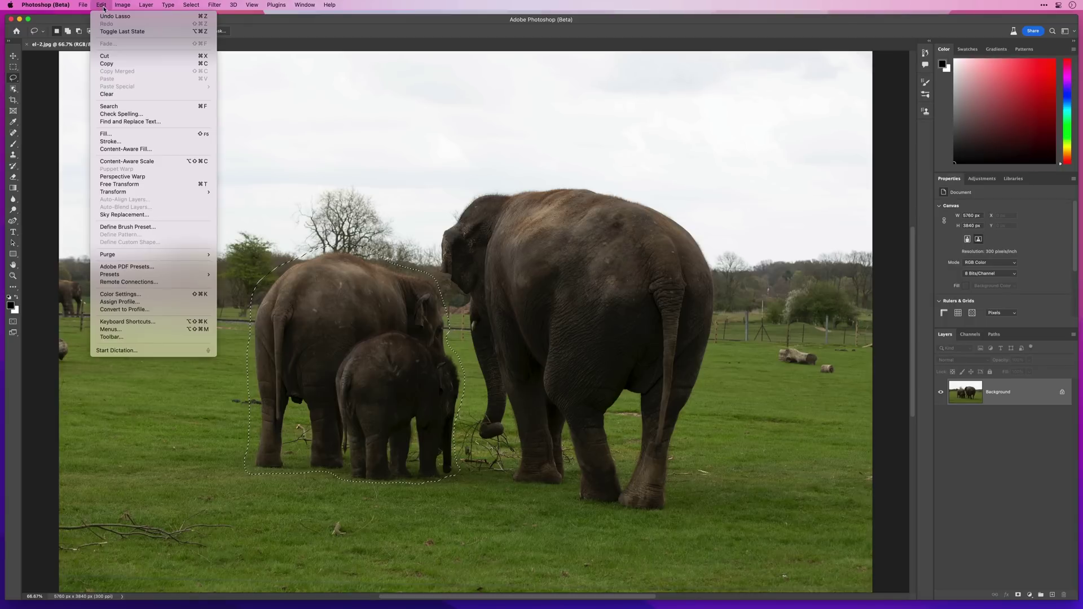
click(114, 149)
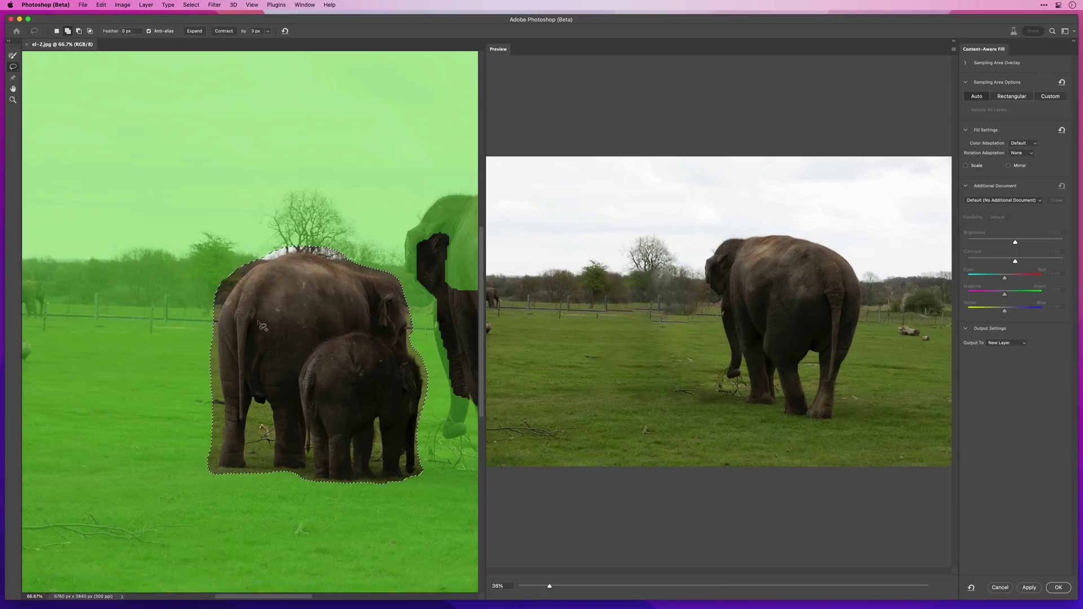
Step: Import el-1.jpg as the additional source document for filling the area of the two smaller elephants
super+click(656, 326)
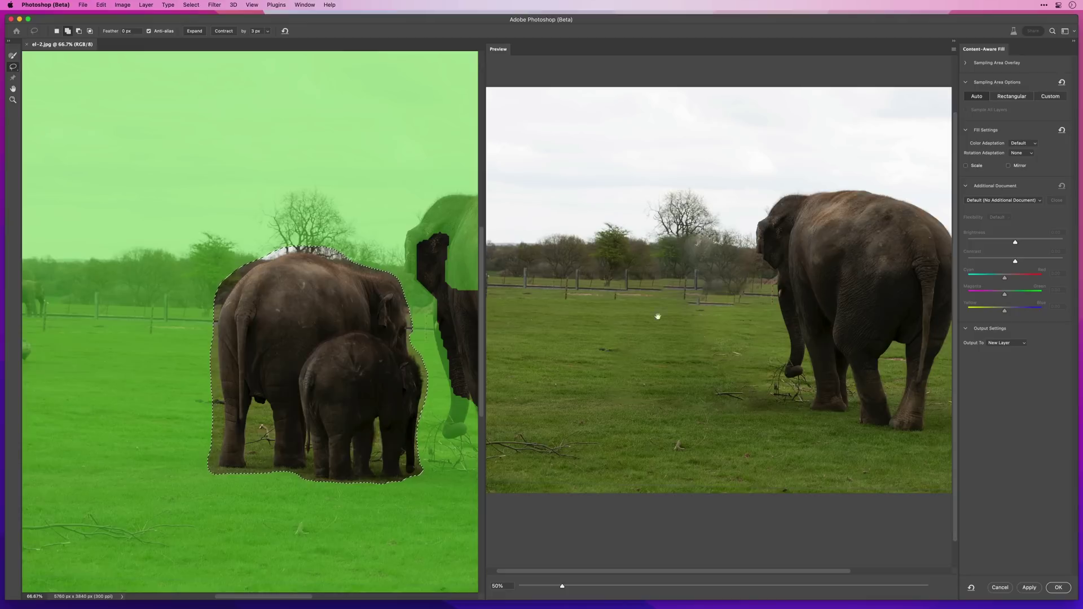
drag(307, 363, 232, 354)
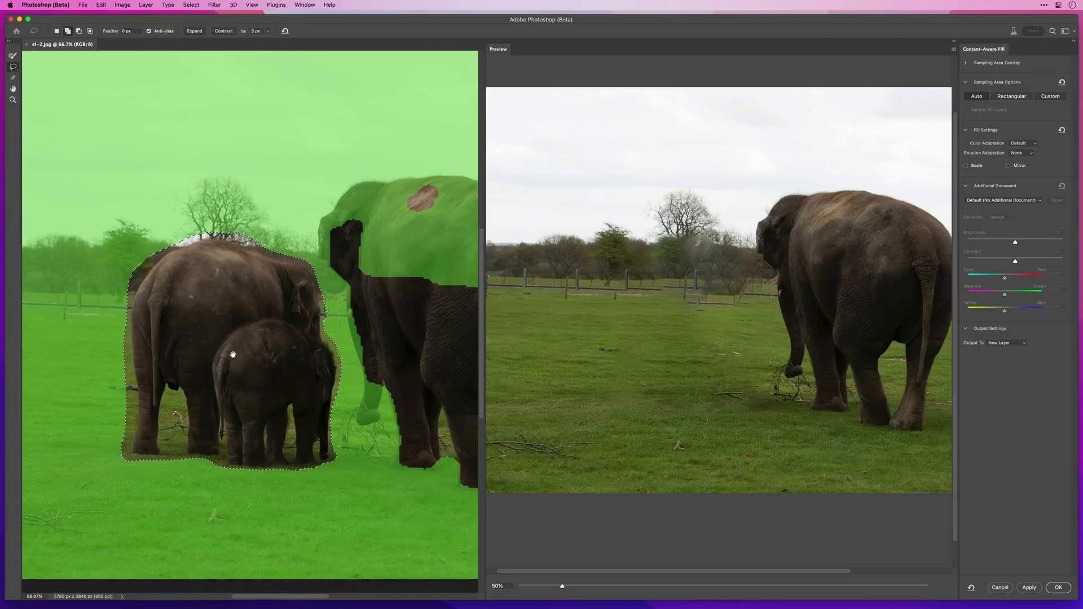
click(984, 201)
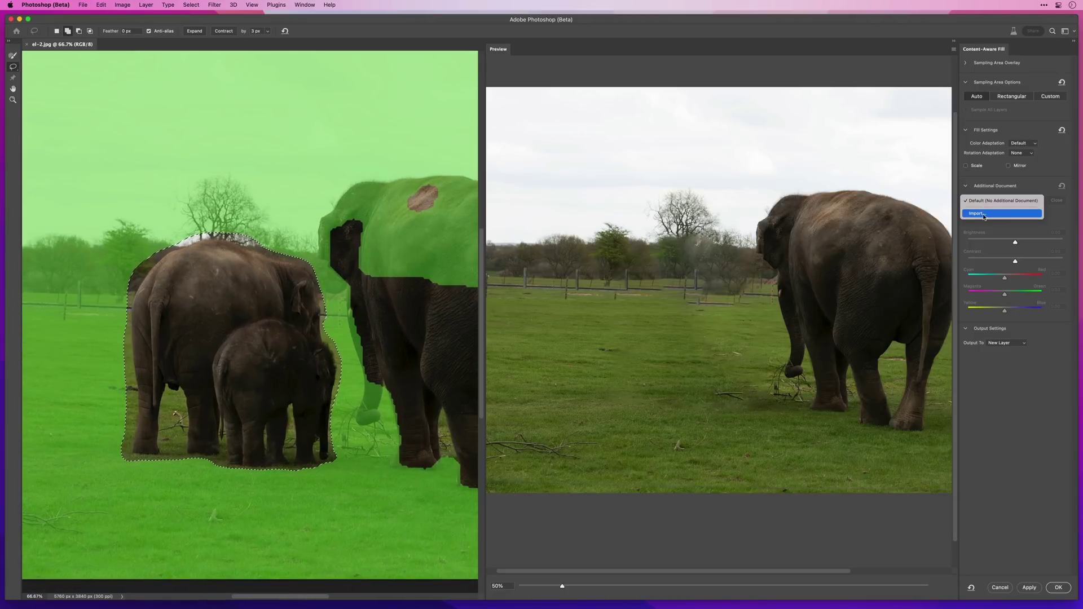
click(985, 214)
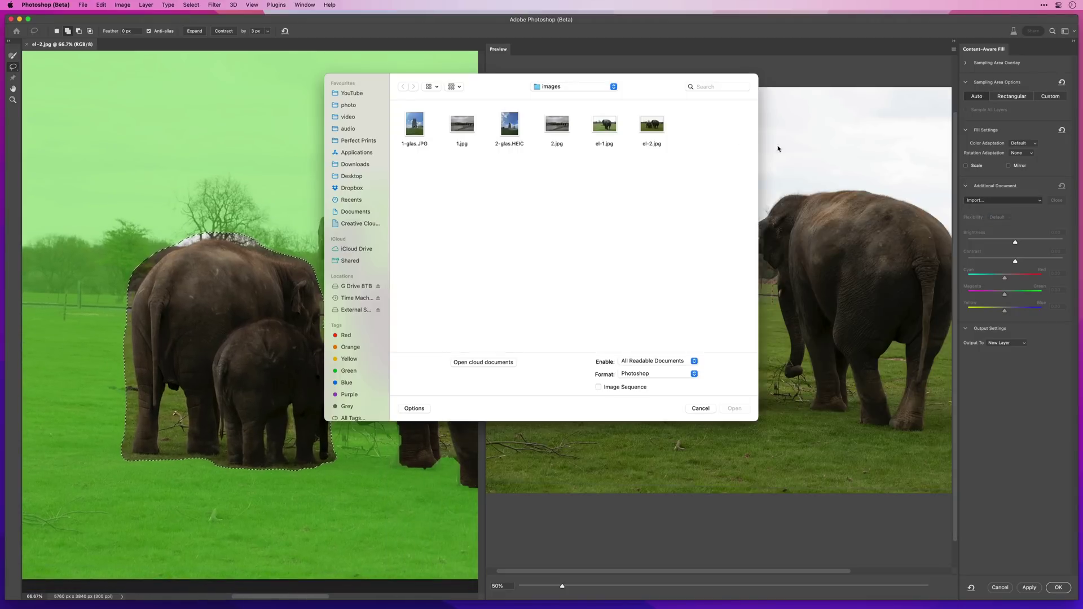
click(605, 125)
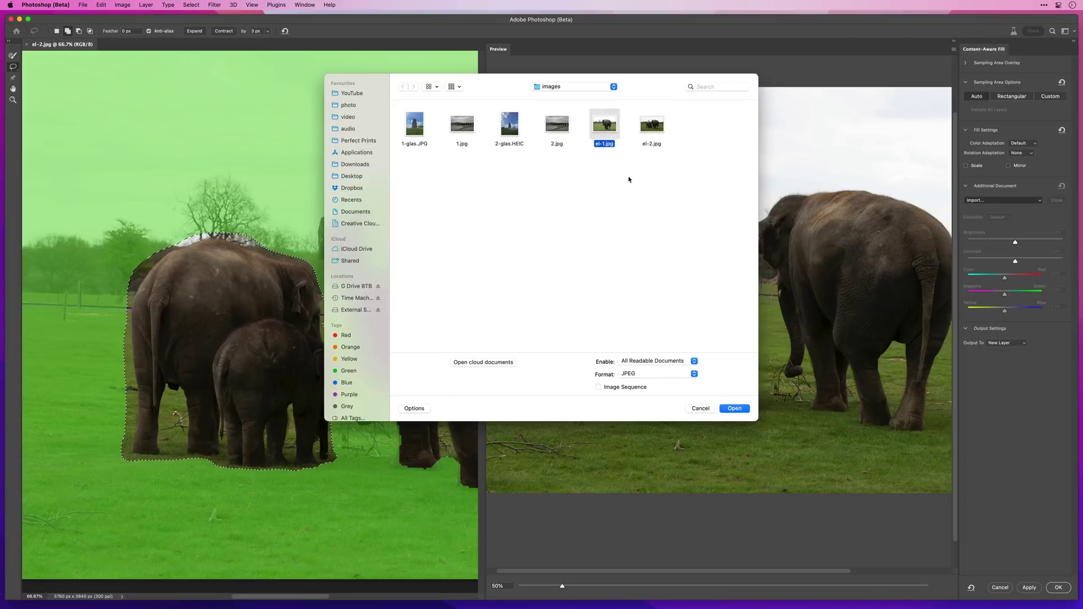
click(734, 409)
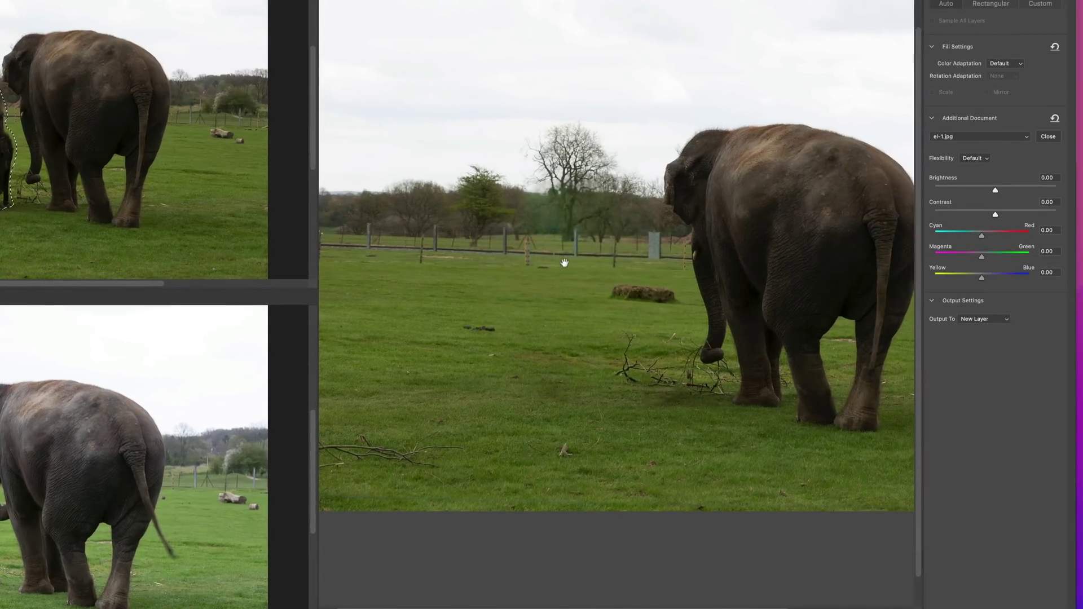
scroll(564, 263, up, 1)
scroll(538, 260, up, 1)
drag(538, 260, 624, 292)
drag(500, 271, 560, 292)
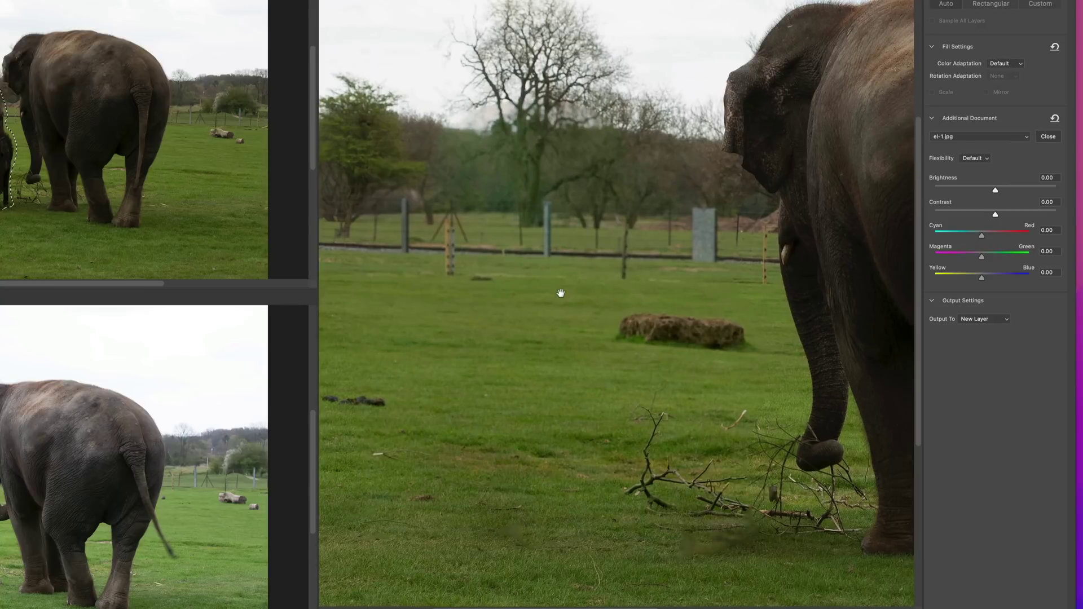
drag(561, 293, 571, 332)
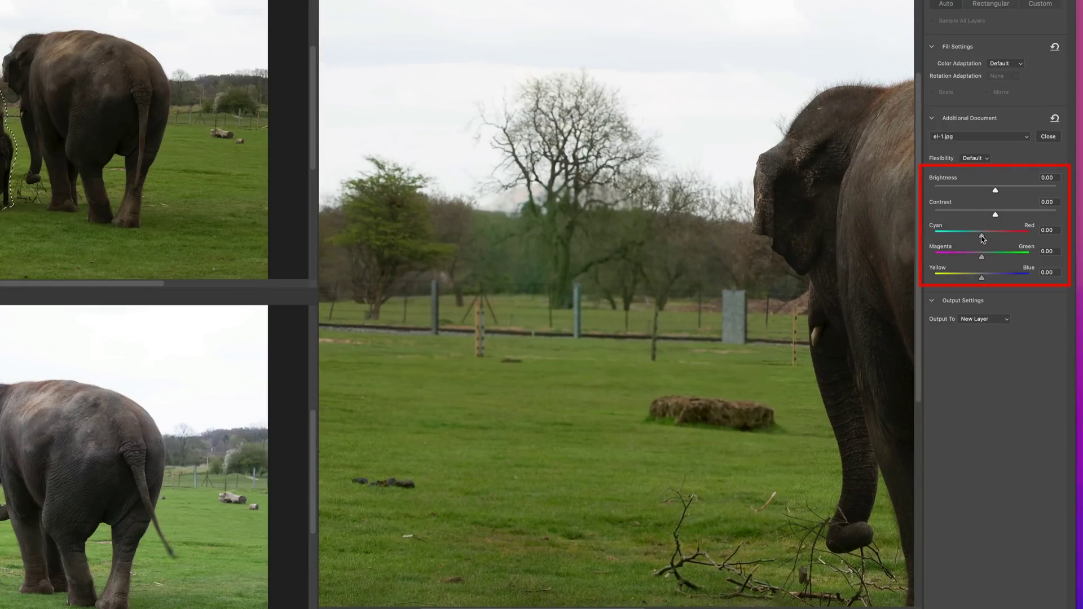
drag(982, 239, 991, 243)
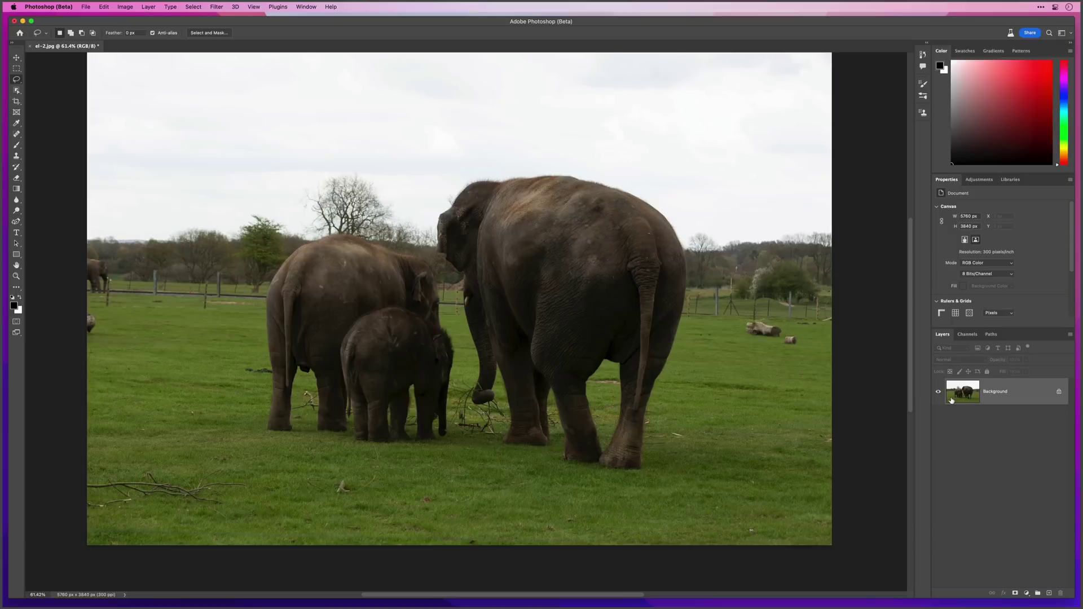
Step: Select only the adult elephant behind the calf in el-2.jpg with the Object Selection Tool
key(v)
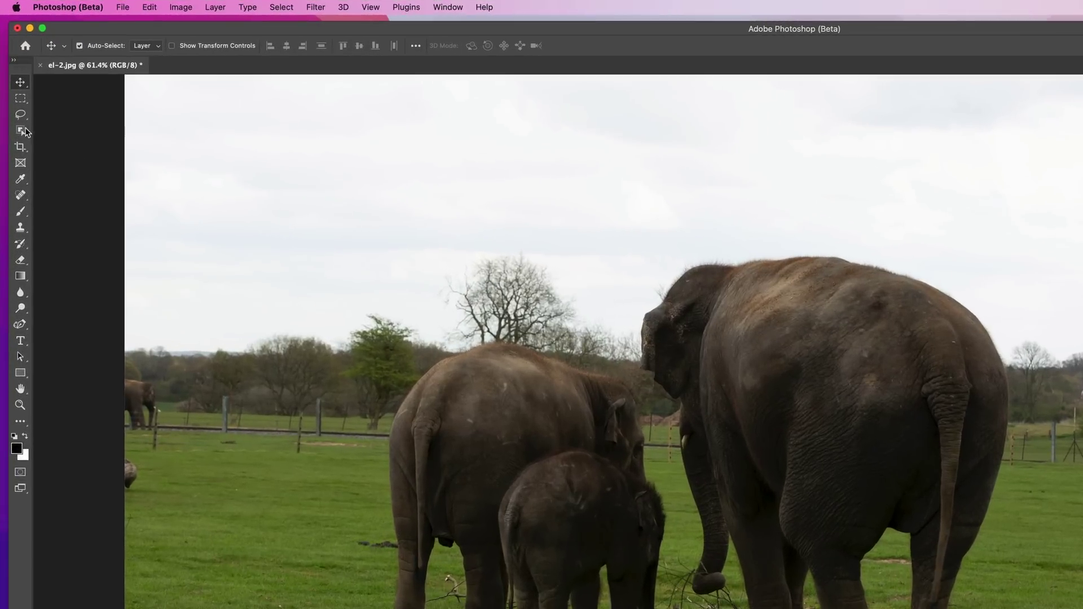
click(19, 90)
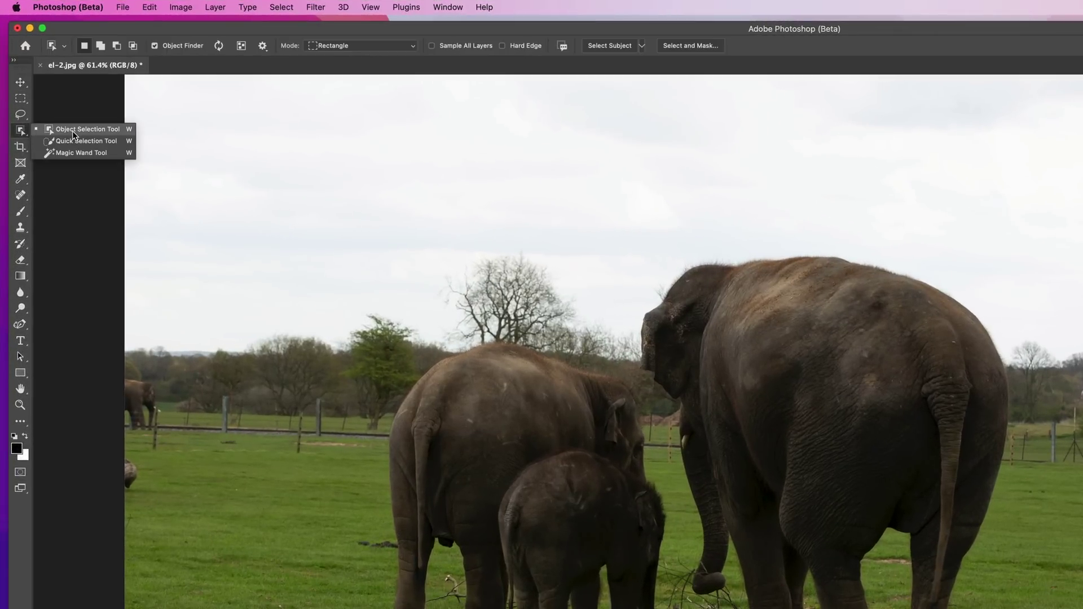
click(74, 133)
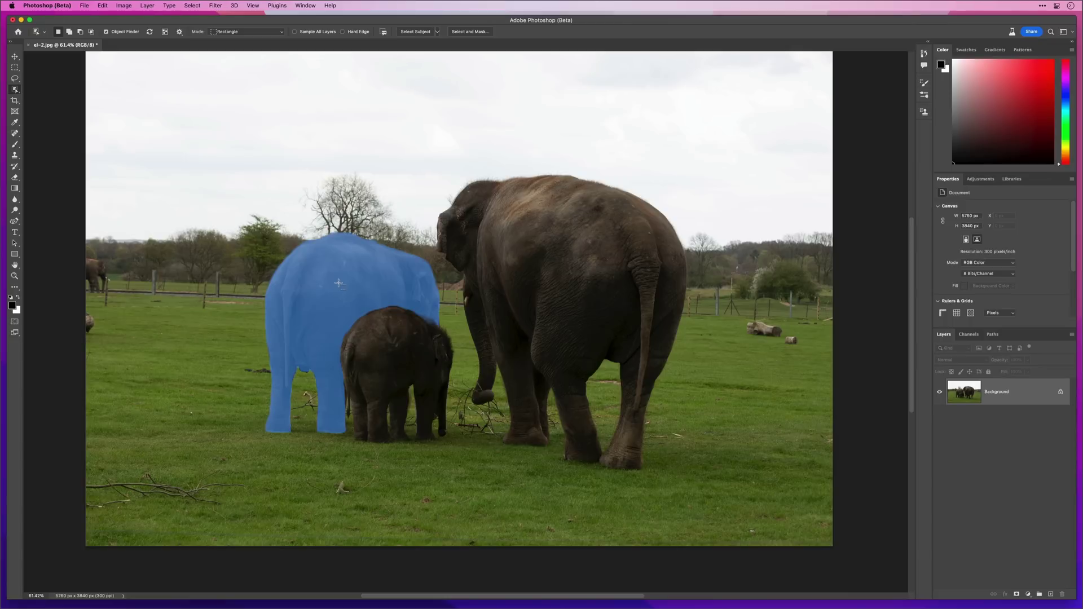
click(340, 286)
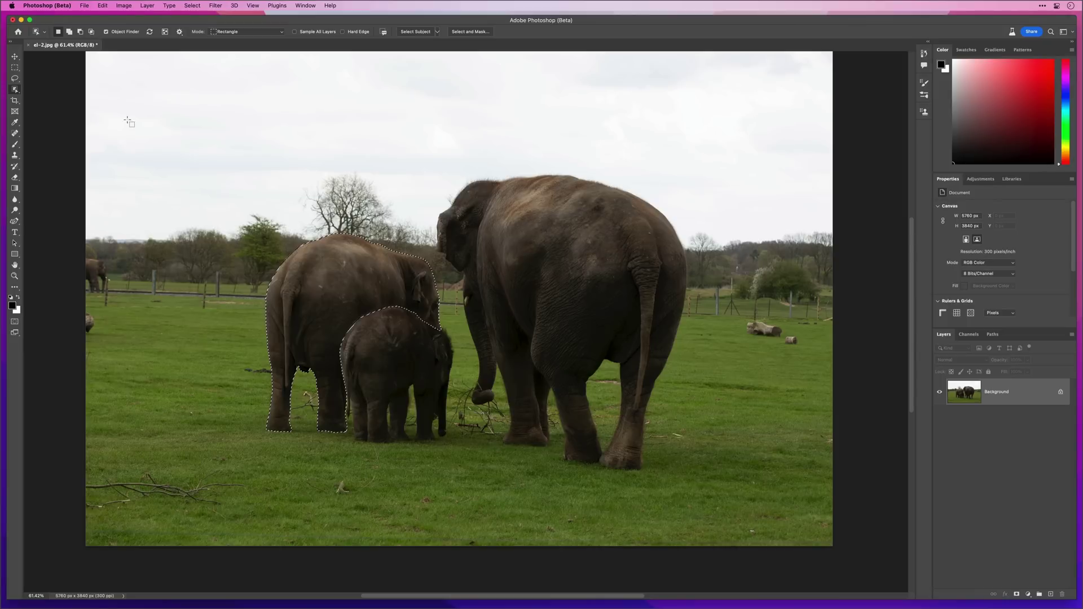
Step: Open Content-Aware Fill for the selected elephant and import el-1.jpg as its additional source document
click(102, 6)
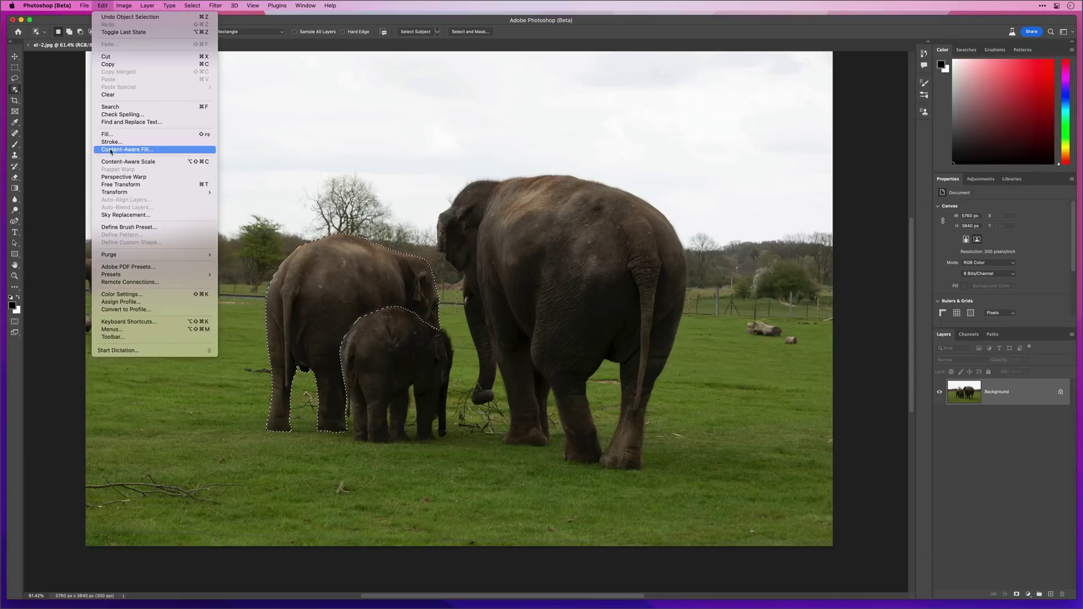
click(111, 150)
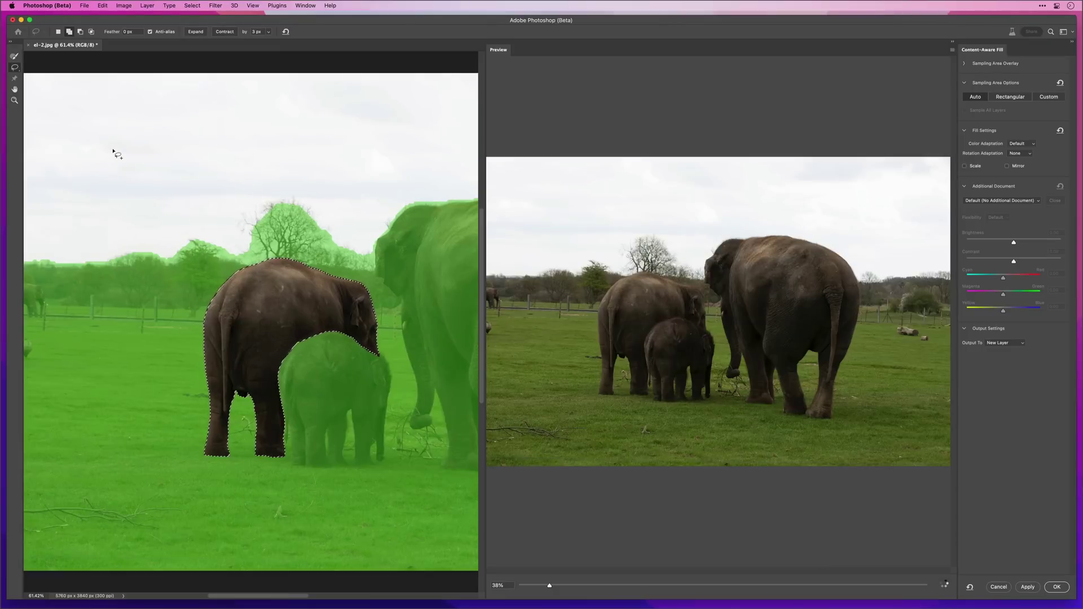
click(654, 342)
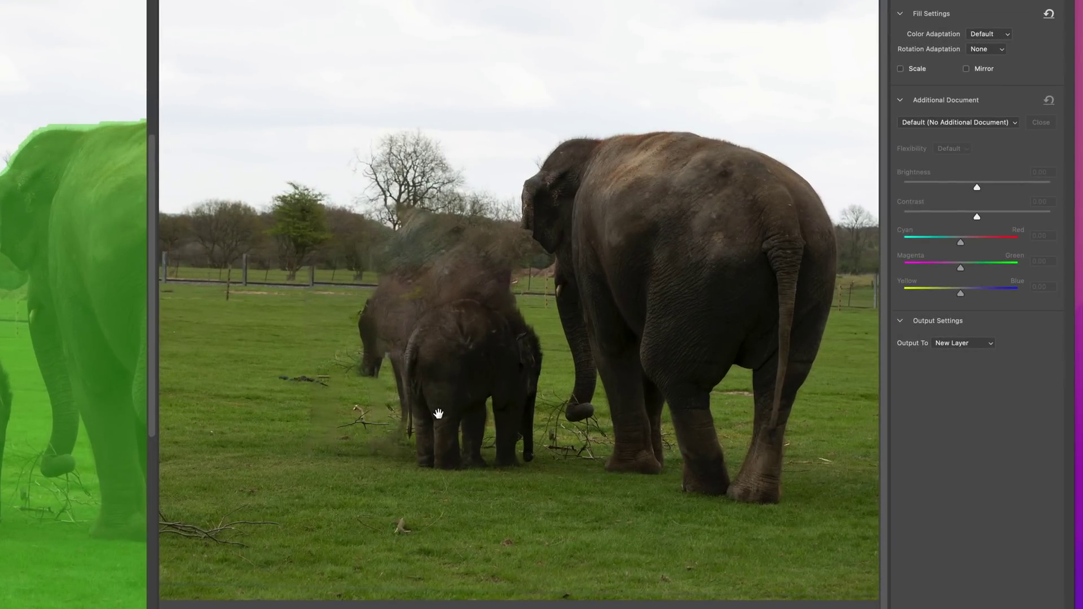
click(947, 123)
click(949, 143)
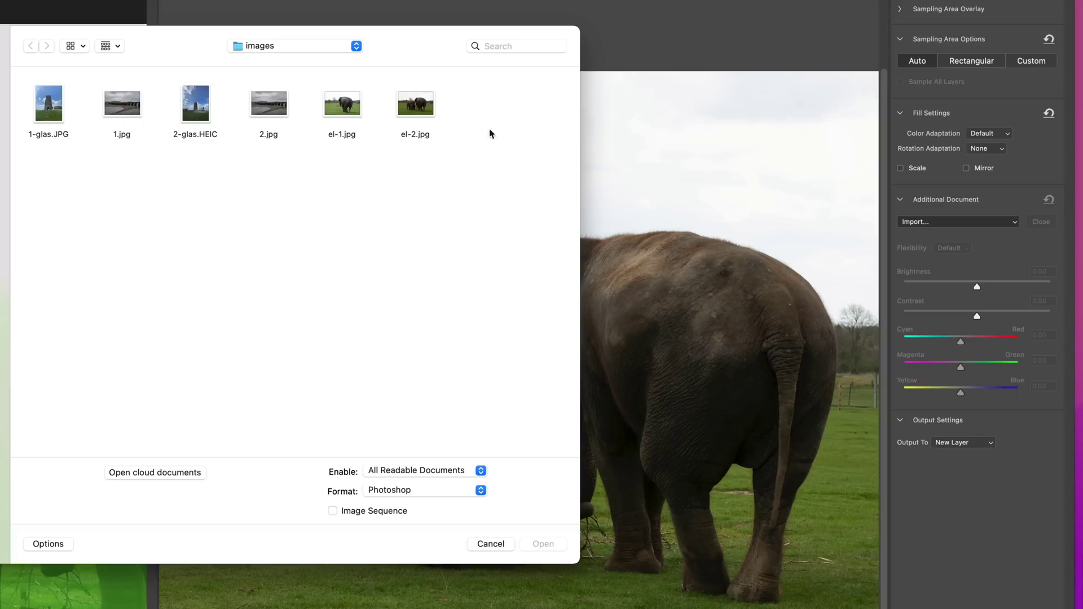
click(346, 108)
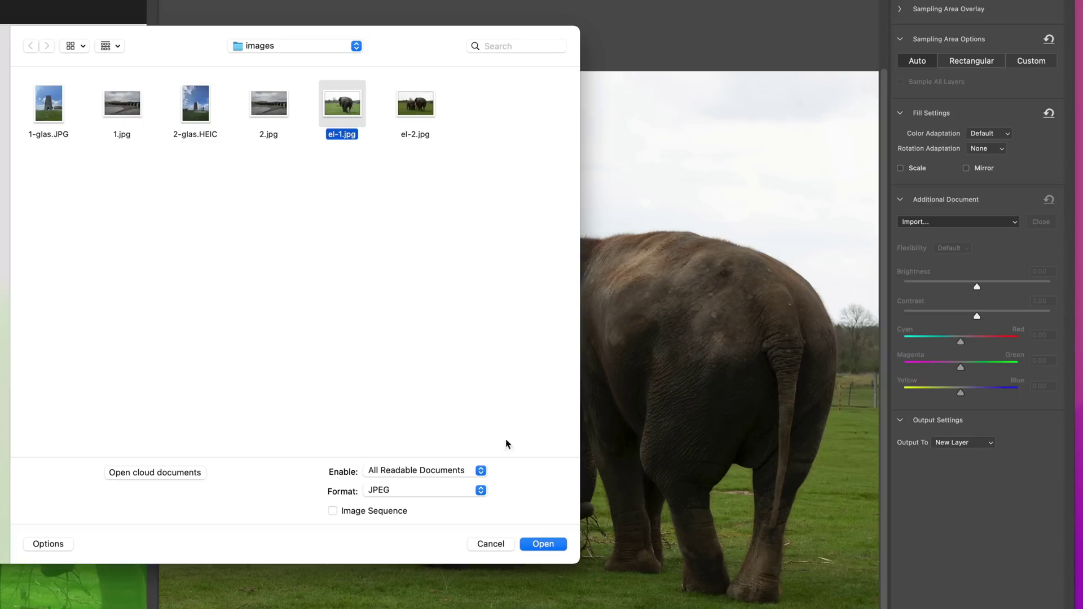
click(543, 543)
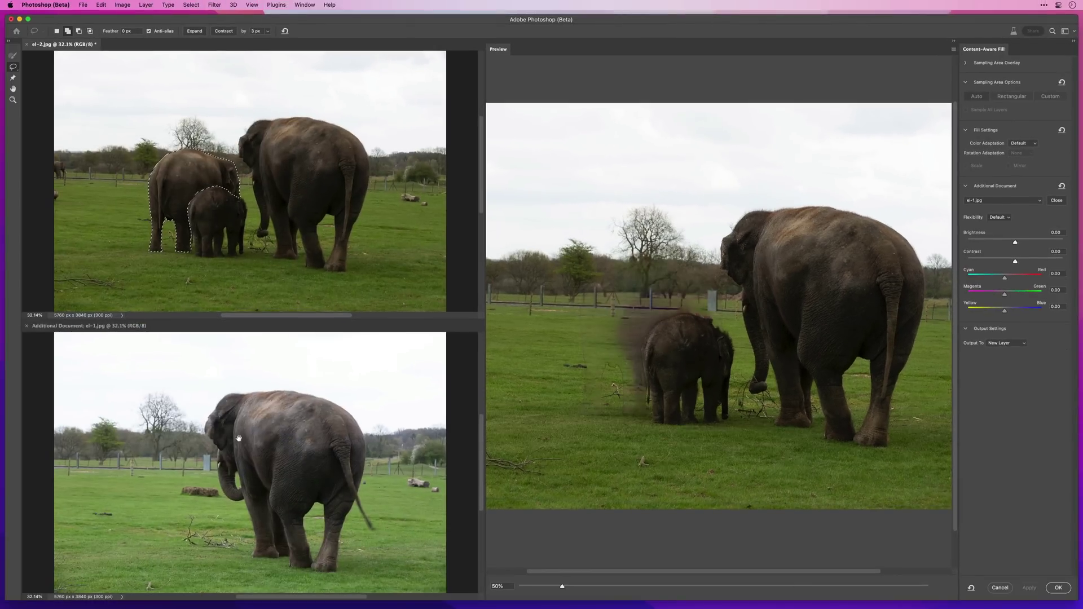
Step: Check the fill around the calf in the preview and apply it to a new layer
click(655, 326)
click(657, 335)
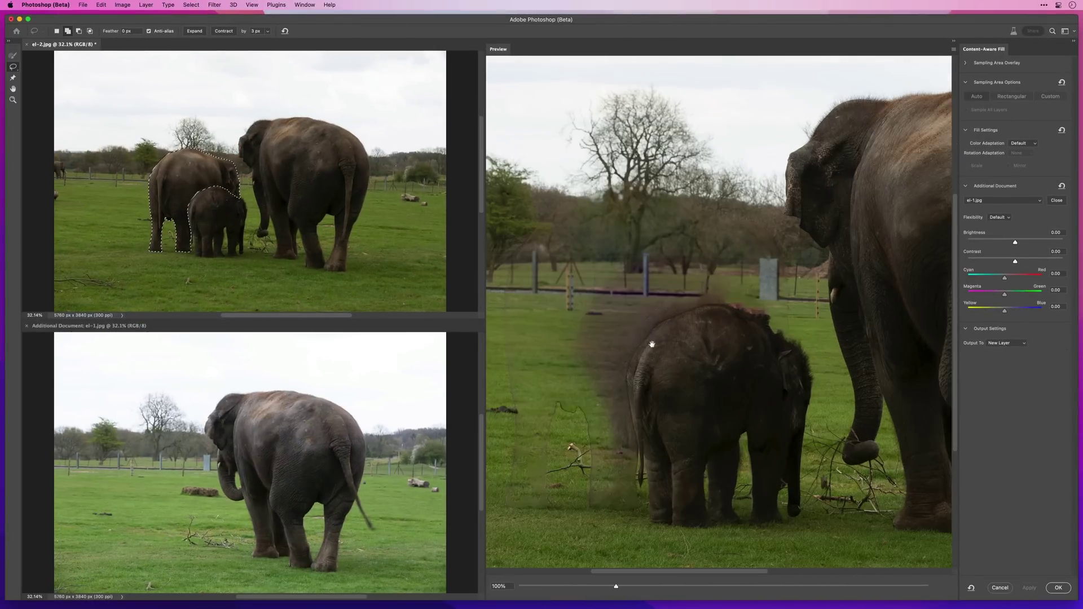
drag(640, 358, 684, 321)
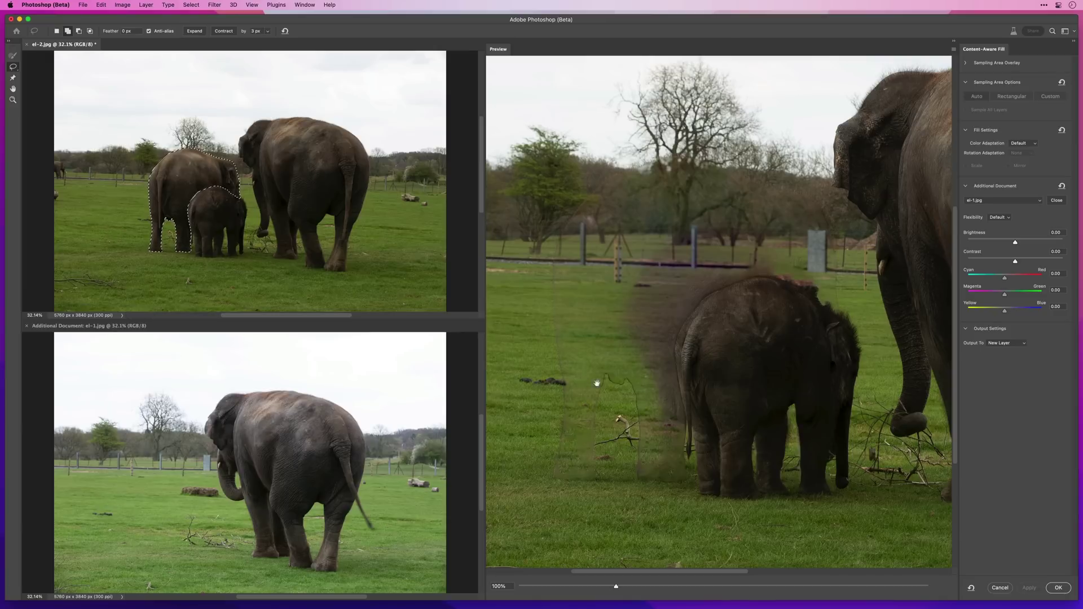
click(1059, 588)
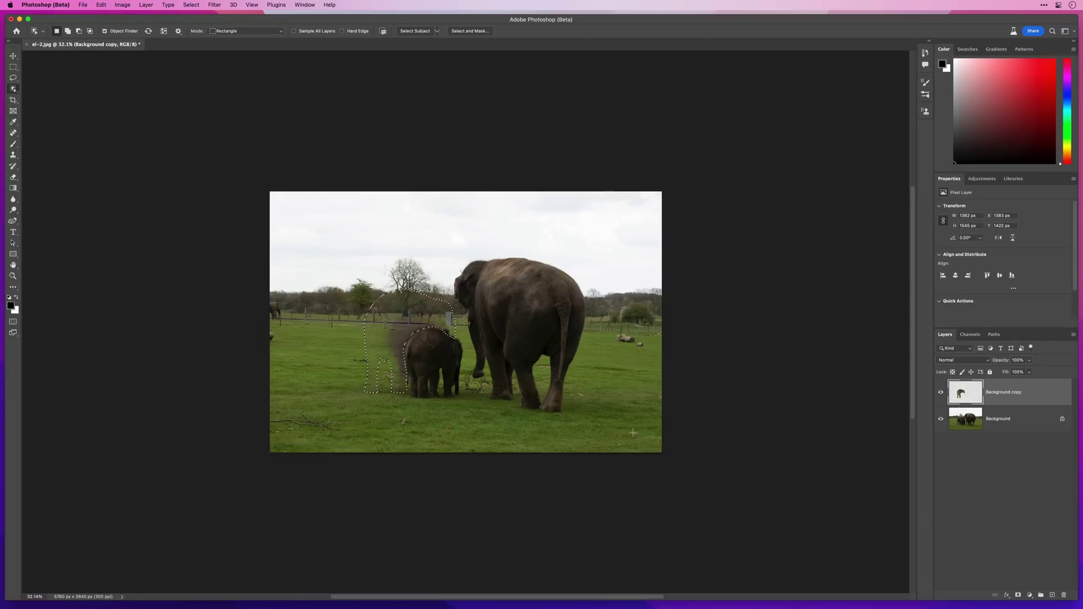
Step: Clear the selection of the filled elephant area around the calf in el-2.jpg
scroll(457, 374, up, 5)
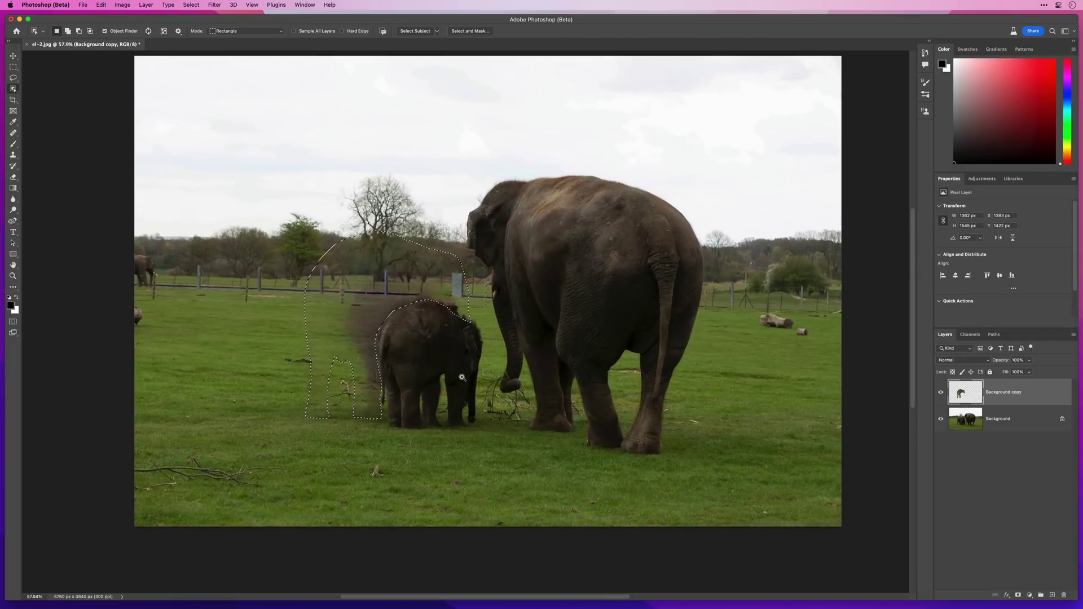
click(192, 5)
click(203, 25)
Step: Try cloning grass over the dark smear behind the calf on a new layer, using an enlarged Clone Stamp
scroll(370, 355, up, 3)
key(s)
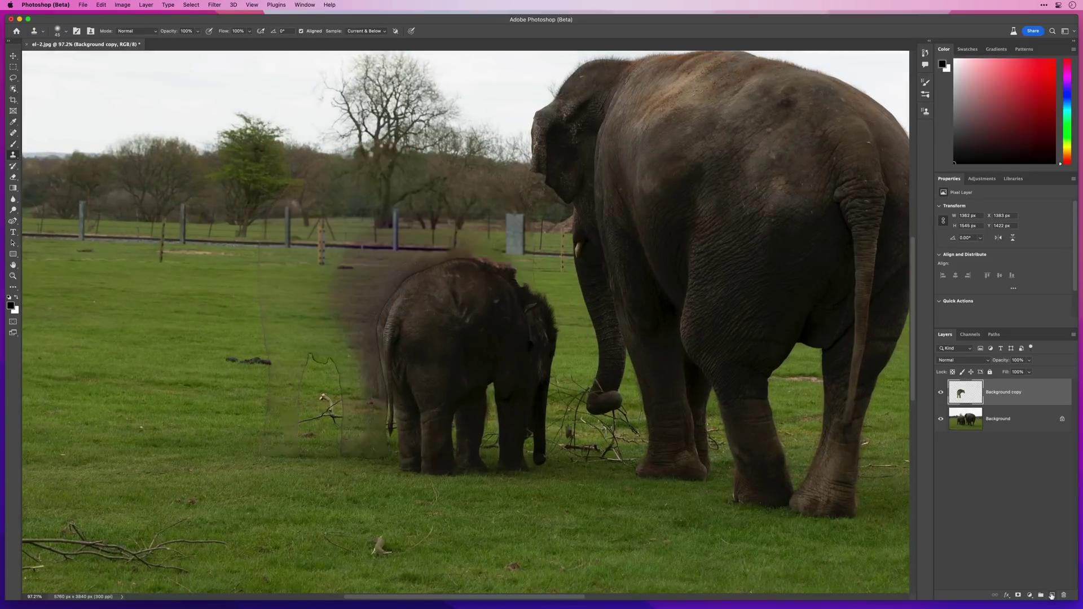
click(1051, 595)
key(bracketright)
key(bracketright)
key(bracketright)
key(bracketright)
key(bracketright)
key(bracketright)
mouse_move(305, 313)
mouse_down()
mouse_move(330, 310)
mouse_move(367, 328)
mouse_move(329, 331)
mouse_up()
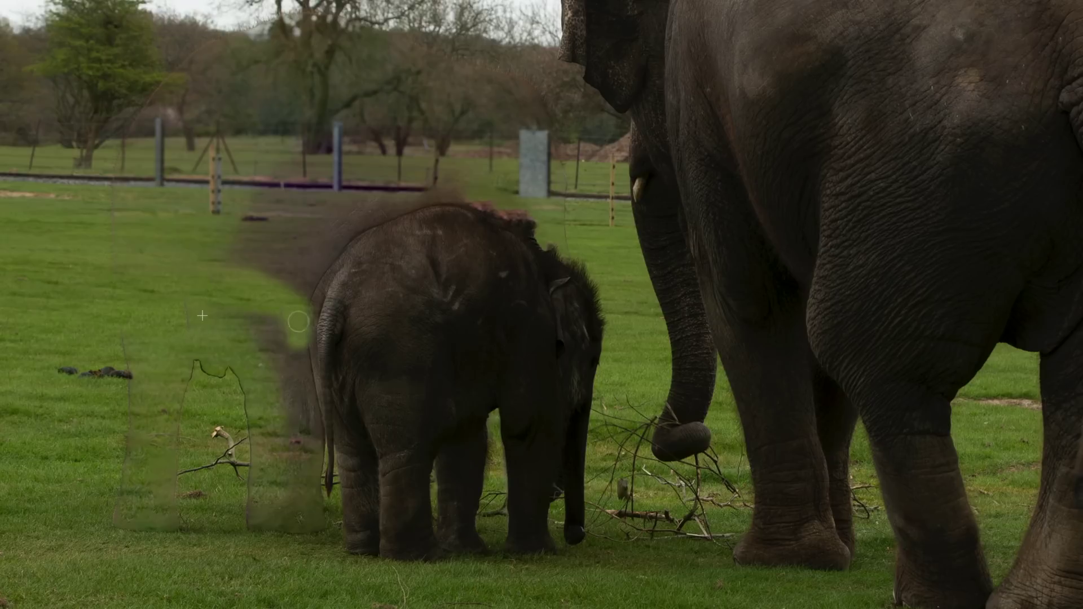
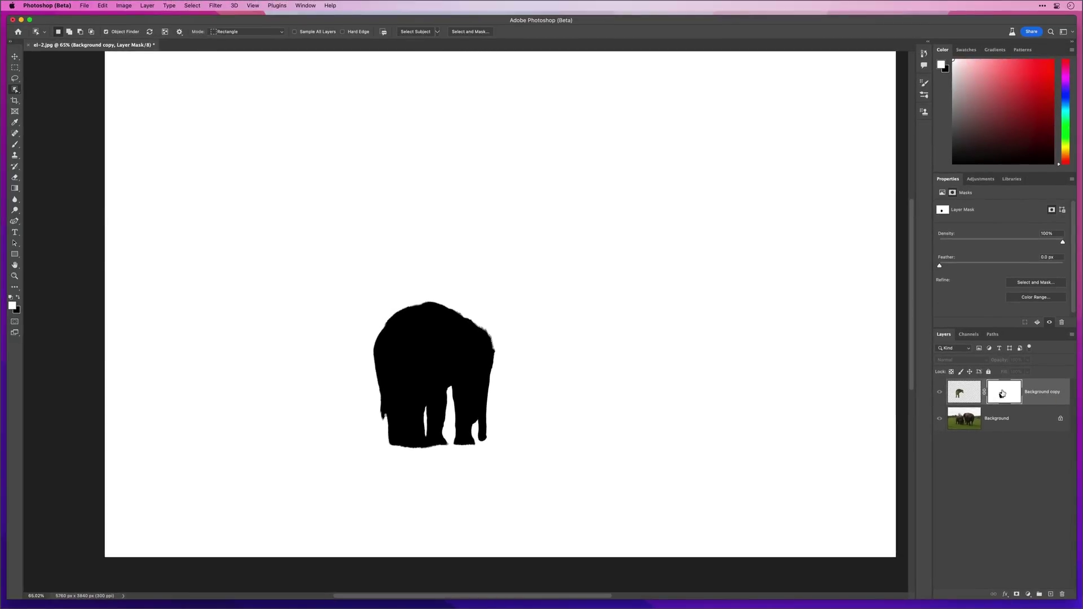
Step: Leave the mask view and brush a red (ff0000) test stroke across the calf on the Background copy layer's pixels
alt+click(1002, 393)
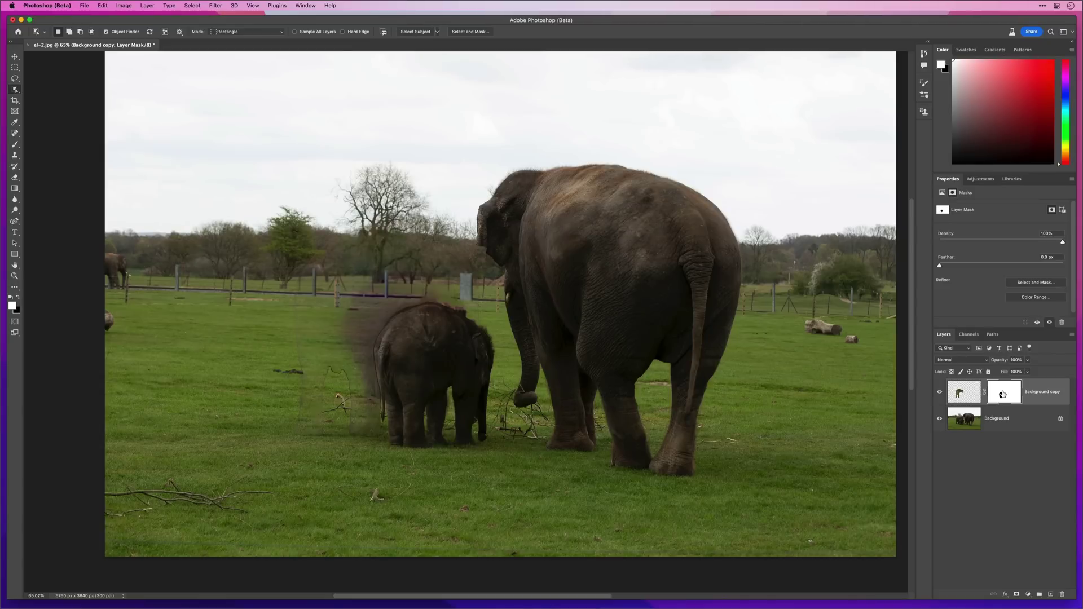
key(b)
click(959, 393)
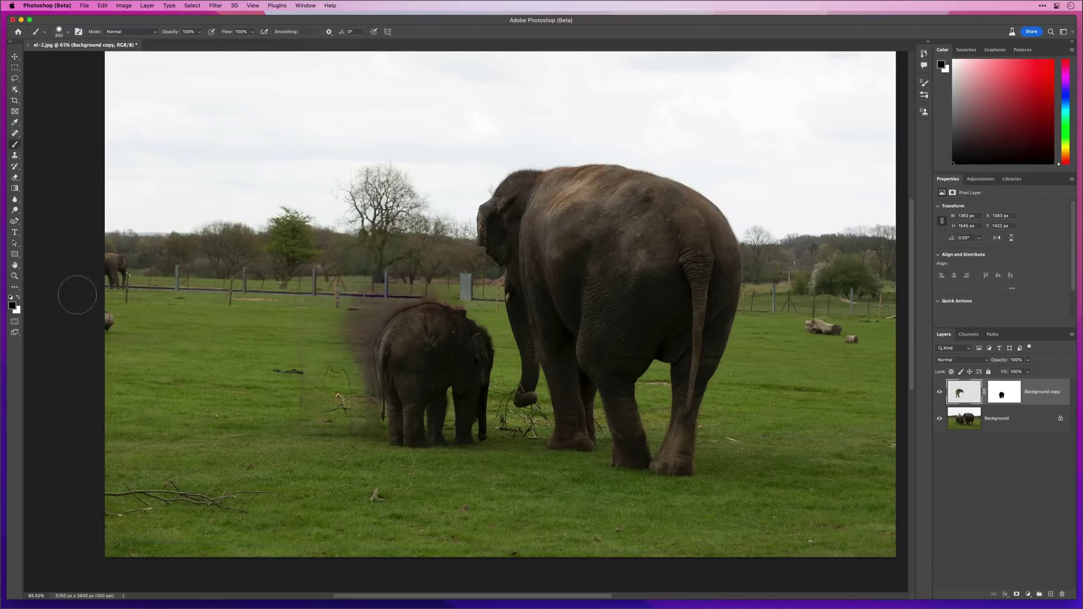
click(12, 306)
text(ff0000)
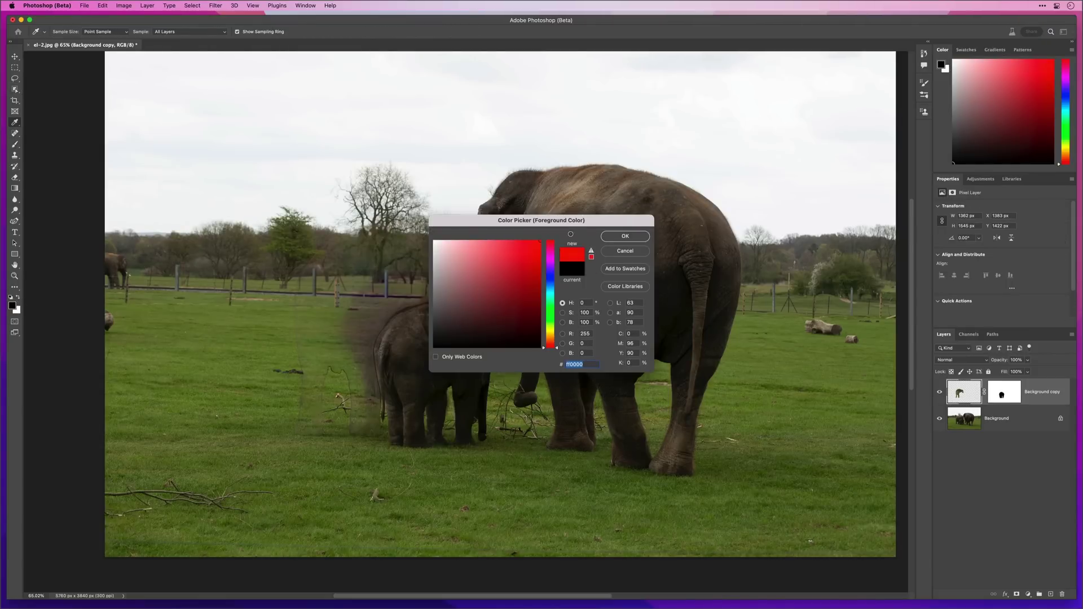
click(610, 241)
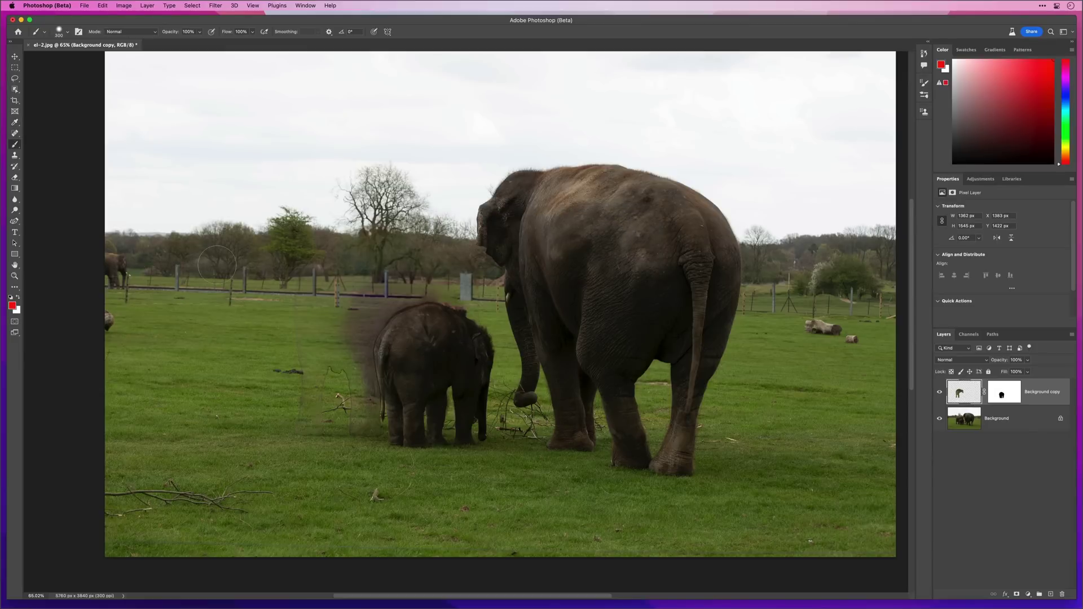
mouse_move(218, 262)
mouse_down()
mouse_move(218, 306)
mouse_move(186, 389)
mouse_move(254, 352)
mouse_move(284, 205)
mouse_move(443, 164)
mouse_move(565, 195)
mouse_move(631, 229)
mouse_move(470, 314)
mouse_move(430, 375)
mouse_move(392, 366)
mouse_move(434, 359)
mouse_move(276, 496)
mouse_move(357, 404)
mouse_move(331, 287)
mouse_move(340, 282)
mouse_move(567, 471)
mouse_up()
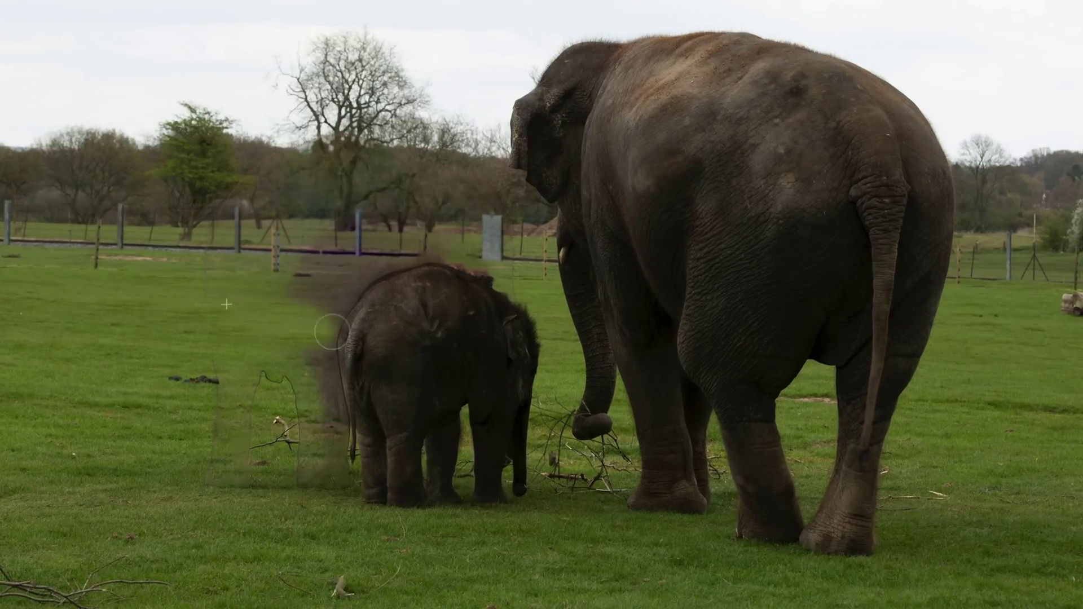
Step: Clone clean grass over the dark smear and leftover outlines behind the calf on the Background copy layer
mouse_move(332, 331)
mouse_down()
mouse_move(271, 356)
mouse_move(296, 395)
mouse_move(321, 373)
mouse_move(255, 395)
mouse_move(328, 468)
mouse_move(324, 417)
mouse_move(214, 434)
mouse_up()
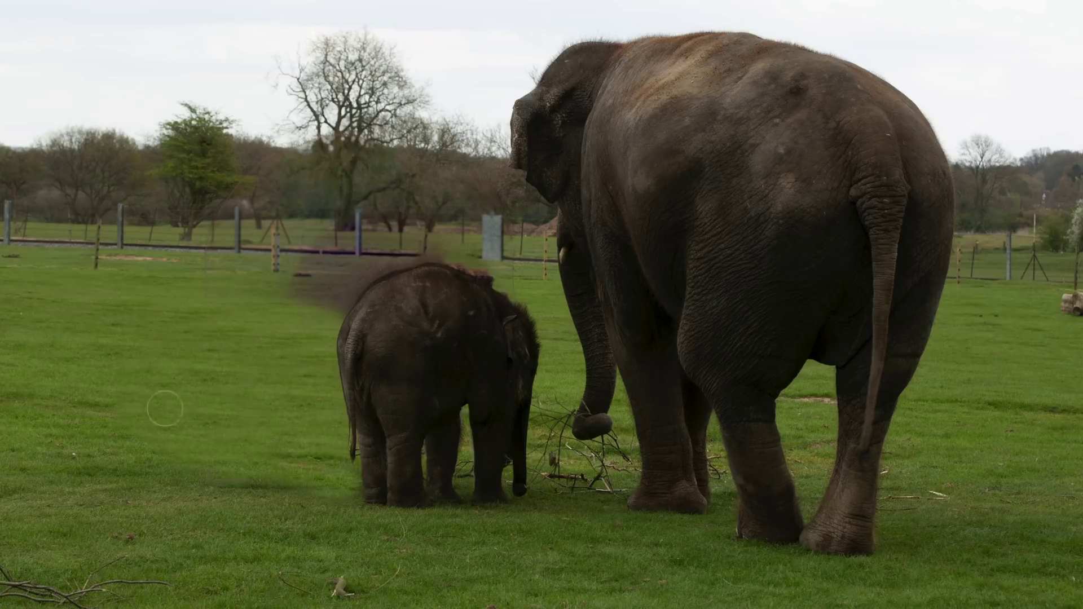
mouse_move(294, 445)
mouse_down()
mouse_move(283, 352)
mouse_move(350, 316)
mouse_move(321, 293)
mouse_move(366, 291)
mouse_move(276, 308)
mouse_move(345, 288)
mouse_up()
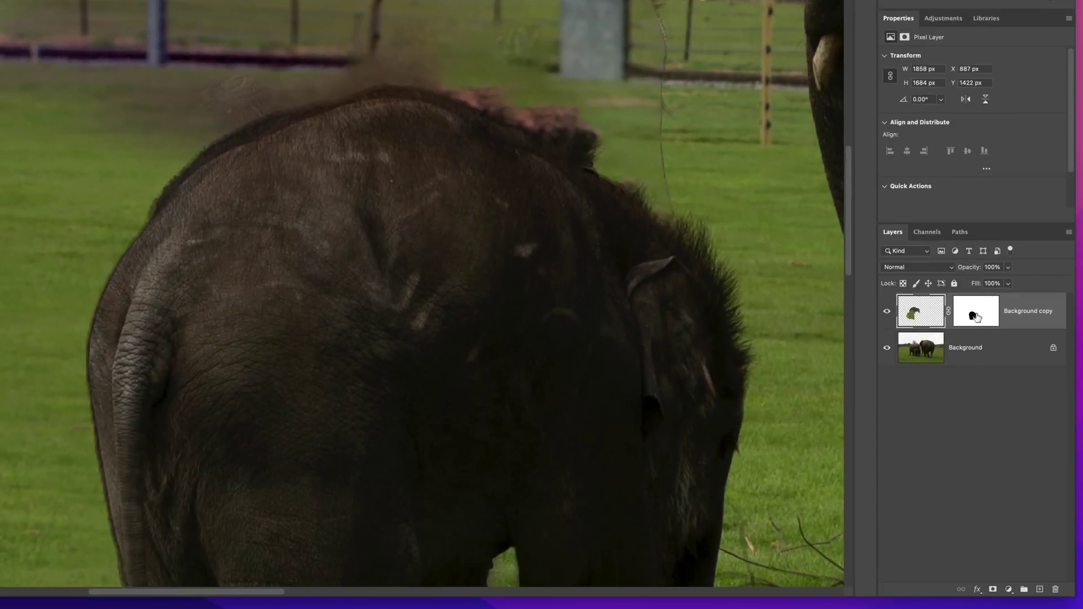
Step: Paint white on the Background copy layer's mask along the dark fringe above the calf's back
click(972, 318)
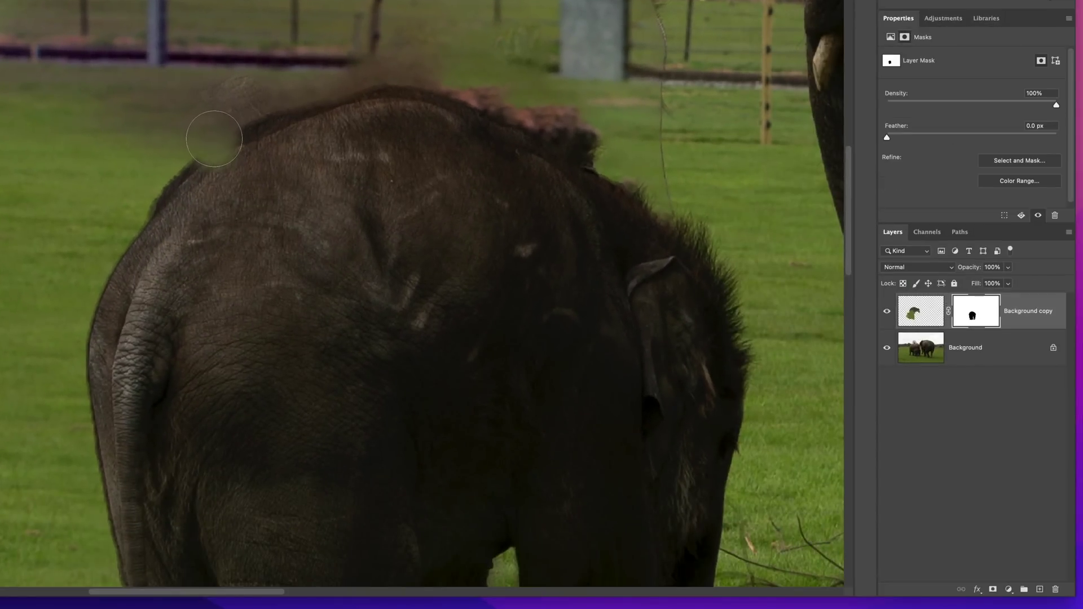
right_click(251, 157)
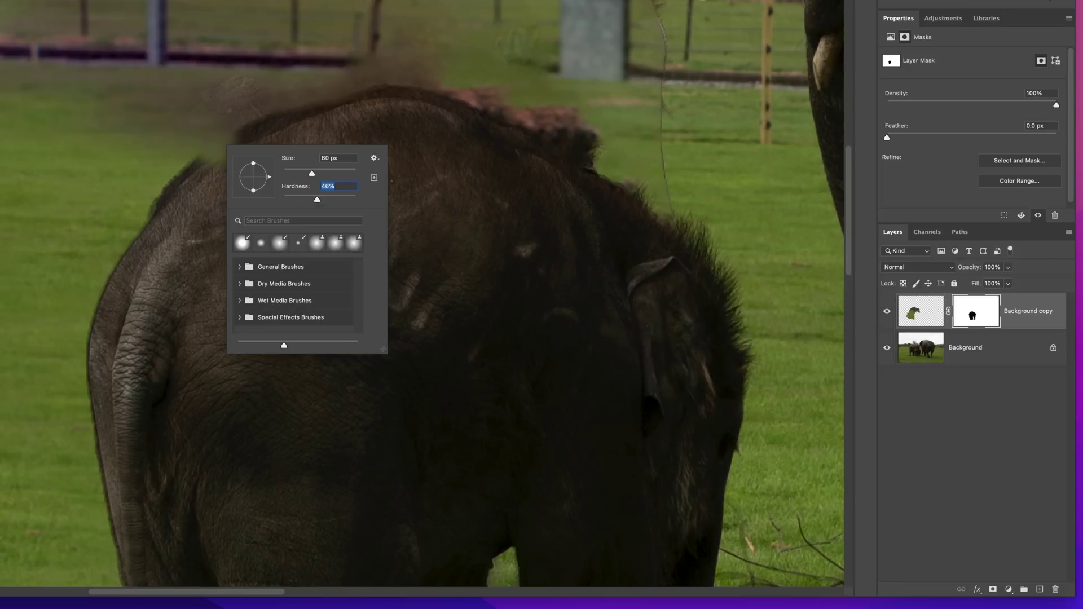
key(Return)
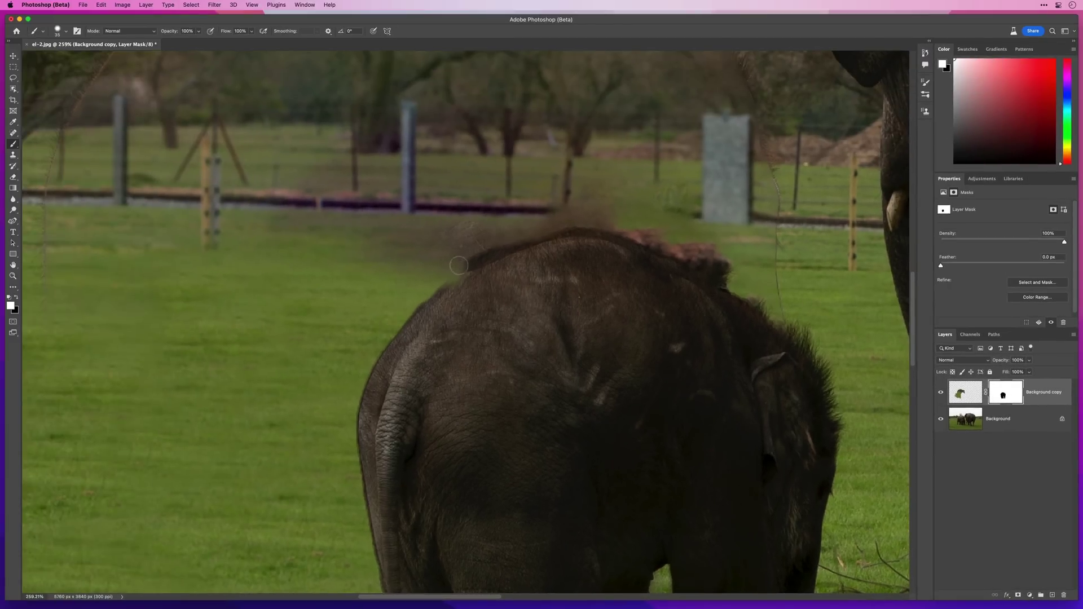
drag(459, 265, 481, 257)
Step: Compare the retouched image with the original by hiding and showing the Background copy layer
scroll(428, 360, down, 5)
click(940, 393)
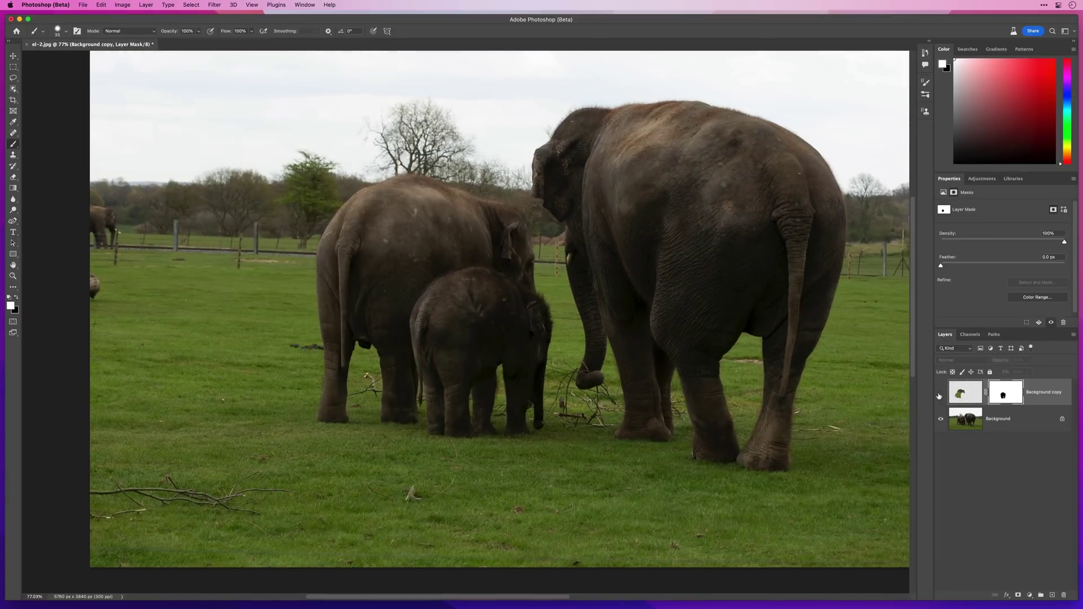
click(940, 393)
click(940, 393)
click(941, 393)
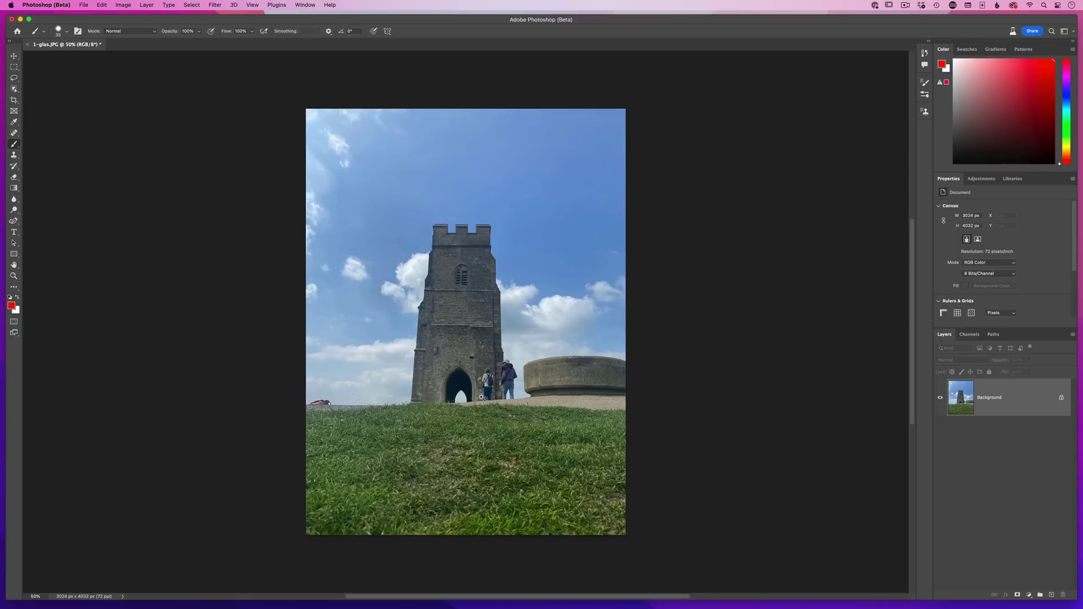
Step: Draw a loose lasso selection around the man in the purple jacket beside the tower in 1-glas.JPG
scroll(481, 397, up, 10)
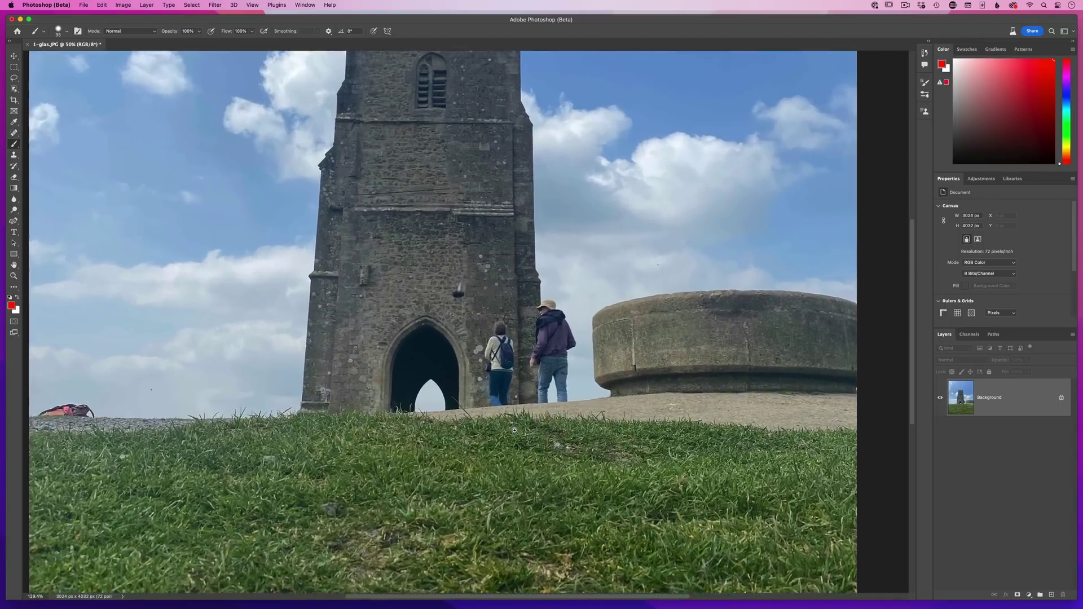
scroll(515, 430, up, 2)
key(l)
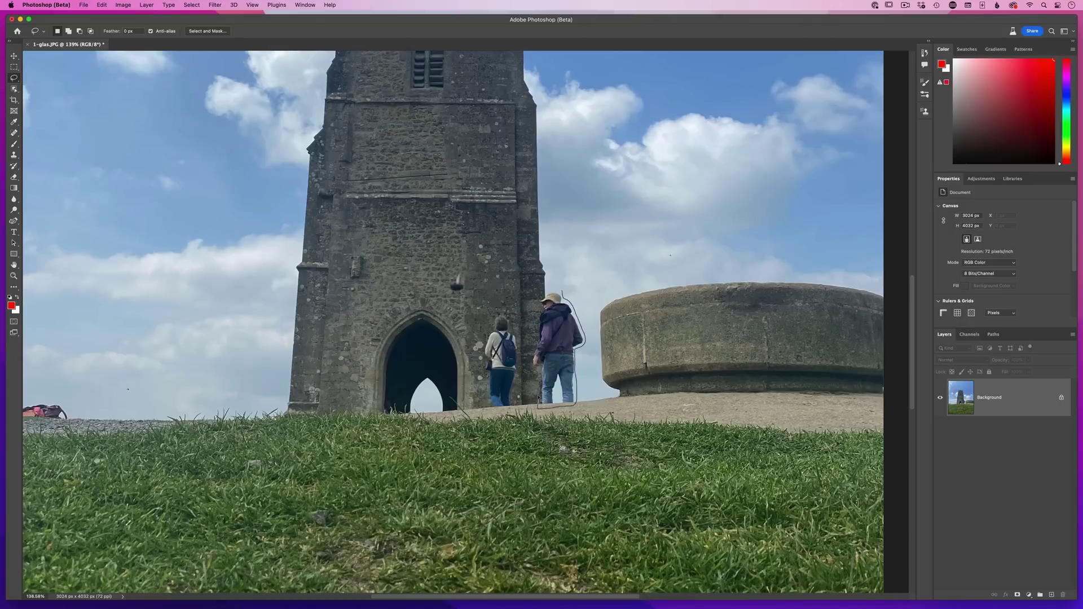
drag(536, 309, 526, 316)
Step: Open Content-Aware Fill for the selected man and import 2-glas.HEIC as the additional document
click(103, 5)
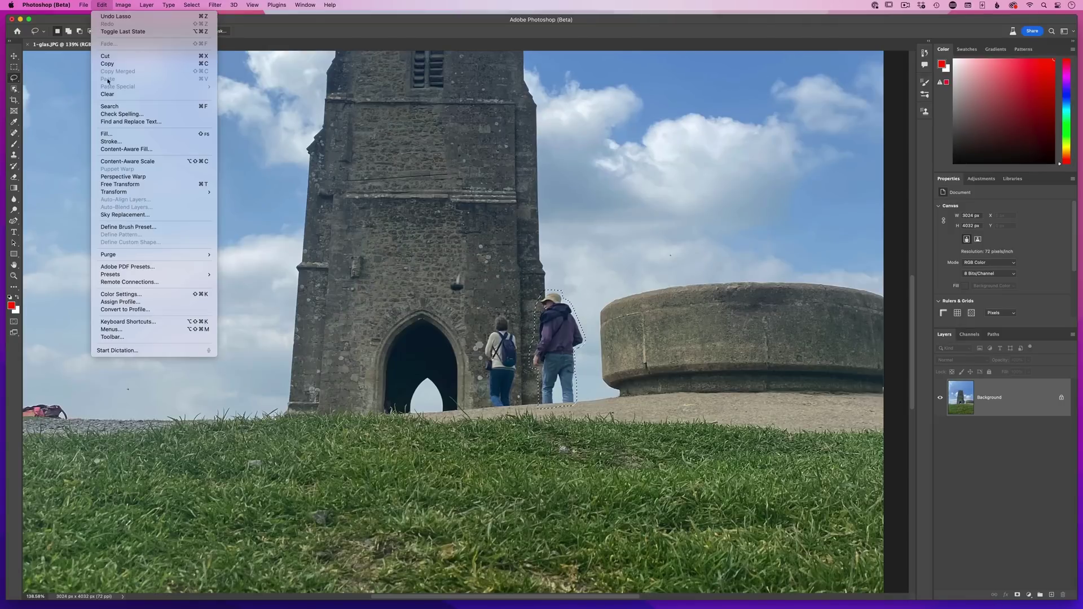
click(126, 149)
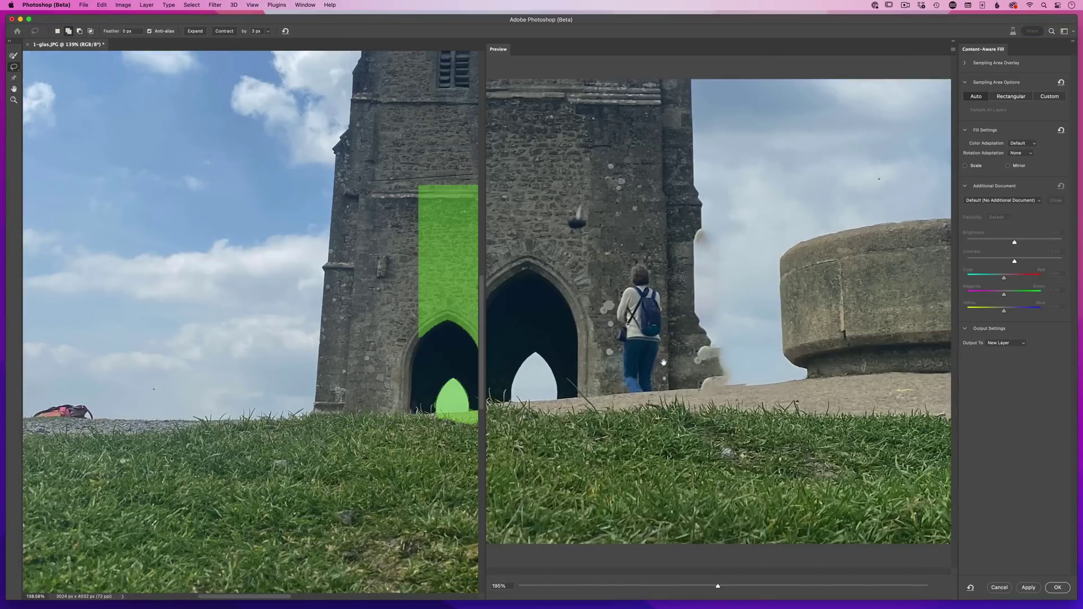
drag(376, 325, 200, 309)
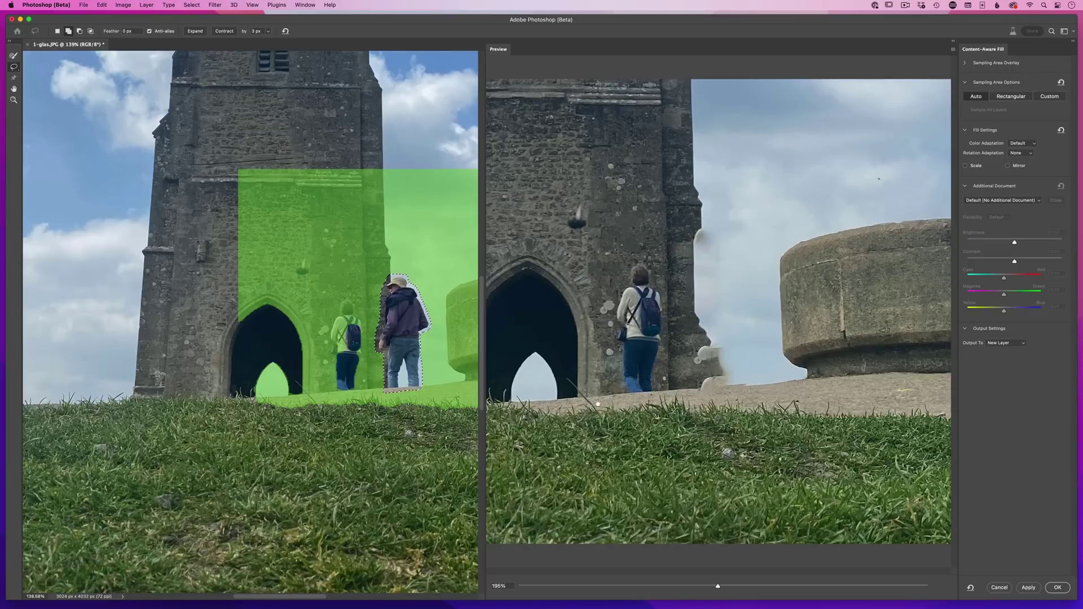
click(999, 200)
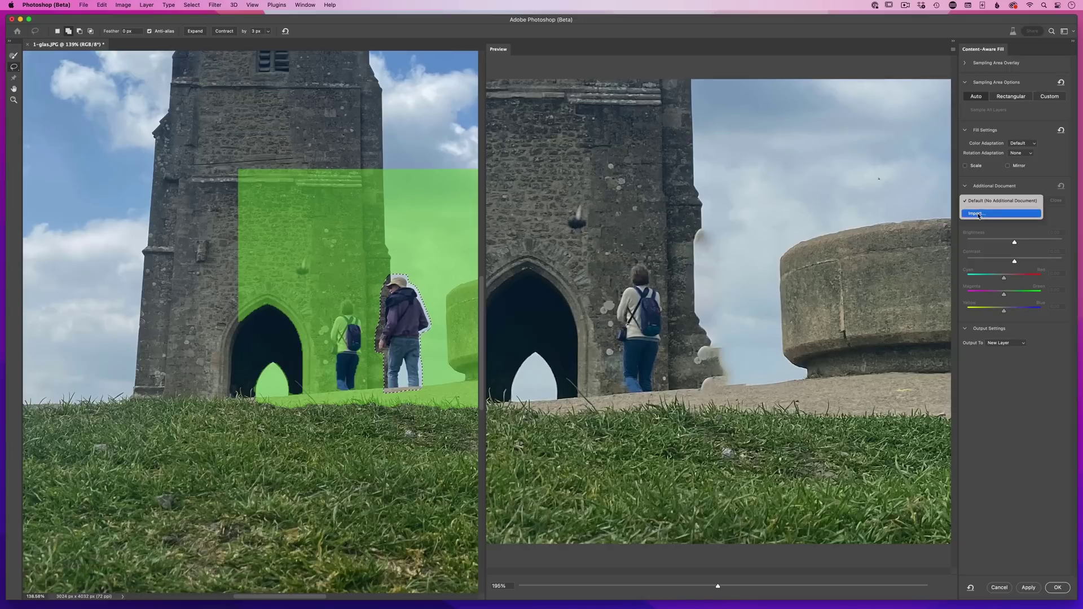
click(979, 215)
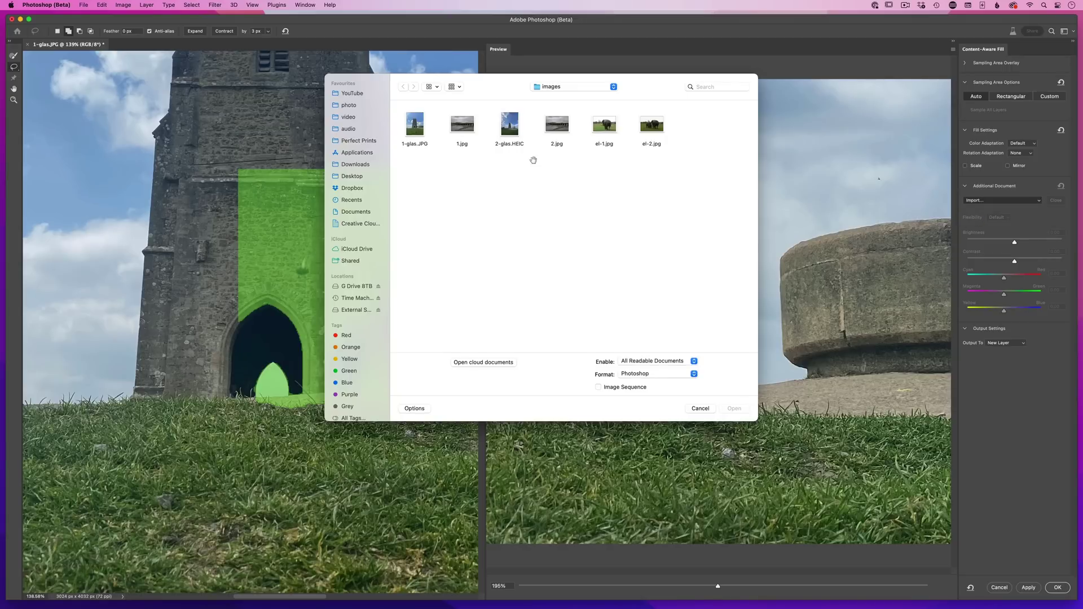
double_click(510, 129)
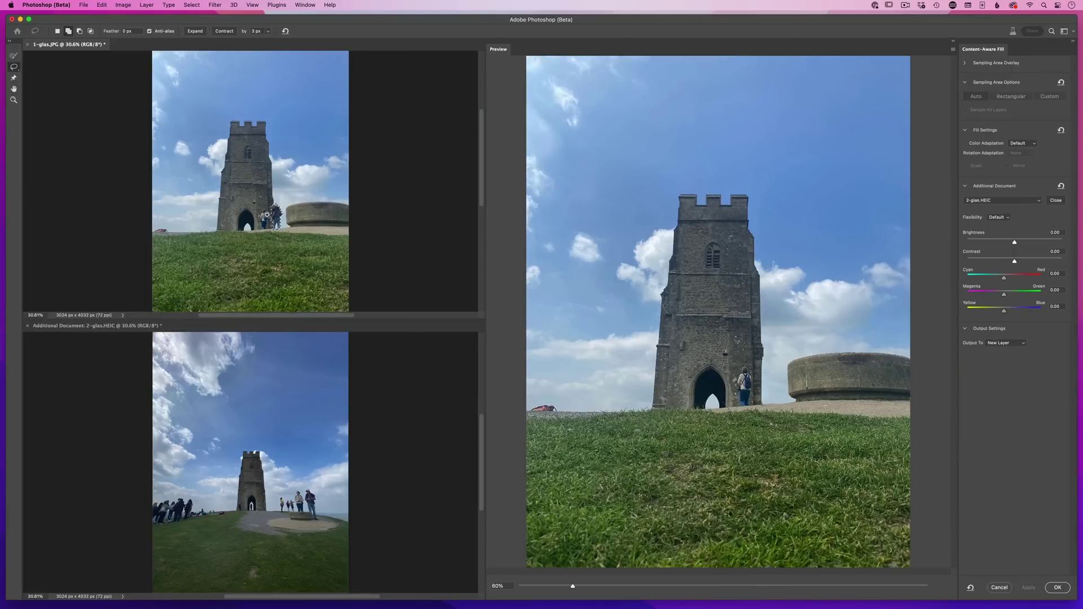
Step: Place an alignment pin on the tower's right edge above the selected man in 1-glas.JPG
scroll(273, 216, up, 4)
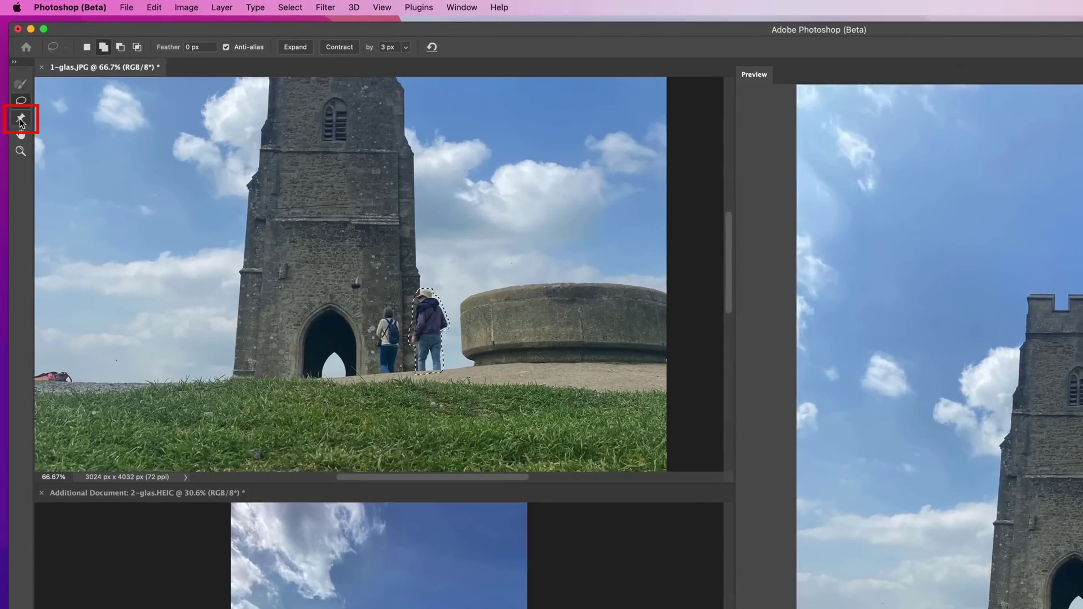
click(20, 118)
scroll(403, 237, up, 2)
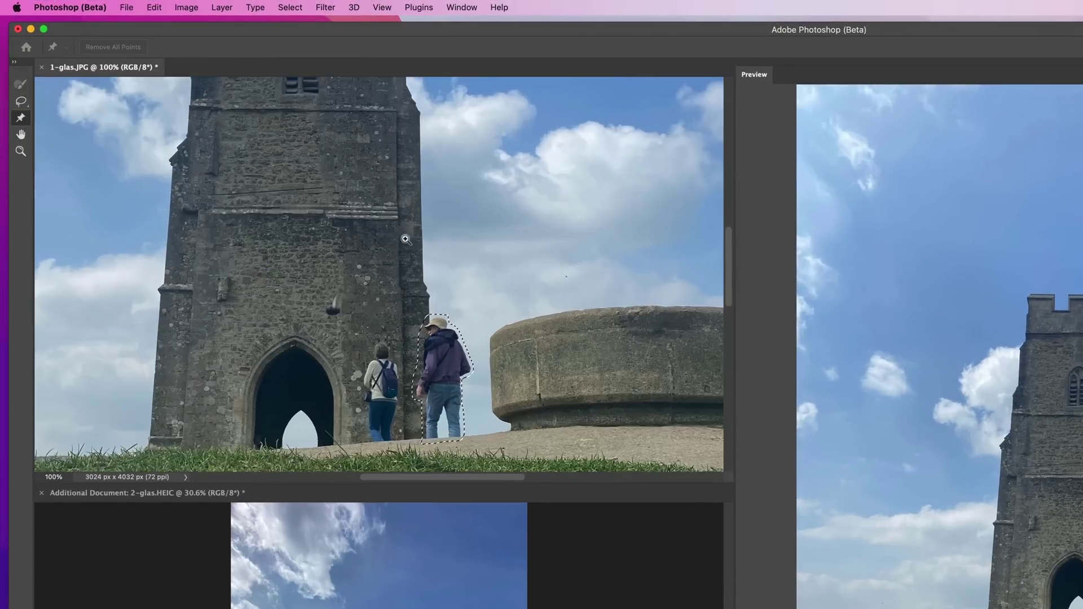
scroll(405, 239, up, 2)
click(438, 198)
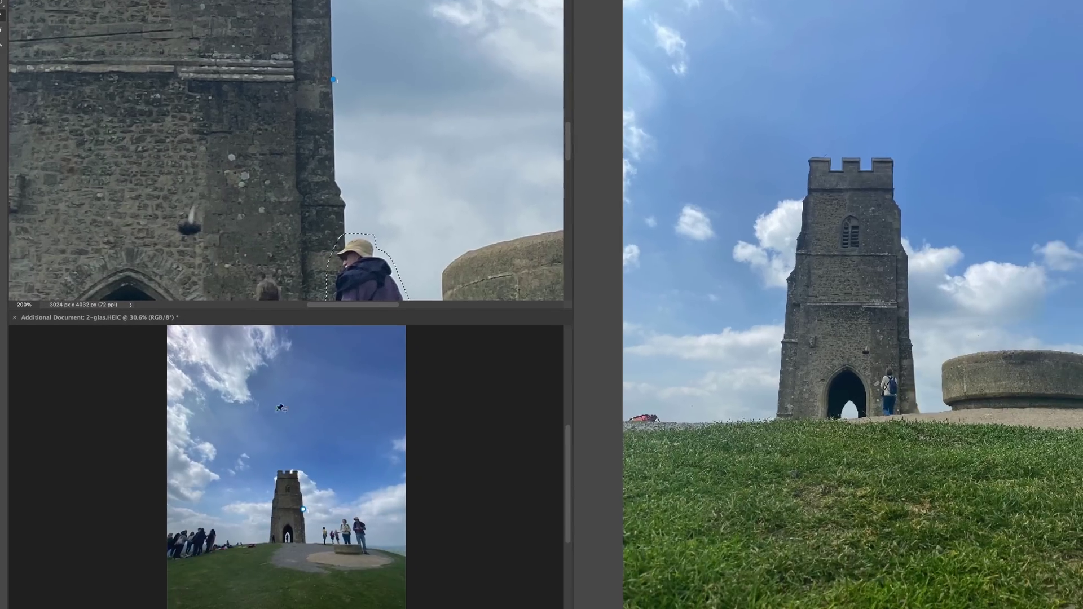
Step: Match the corresponding pin to the same point on the tower's right edge in 2-glas.HEIC
click(399, 608)
scroll(382, 608, up, 1)
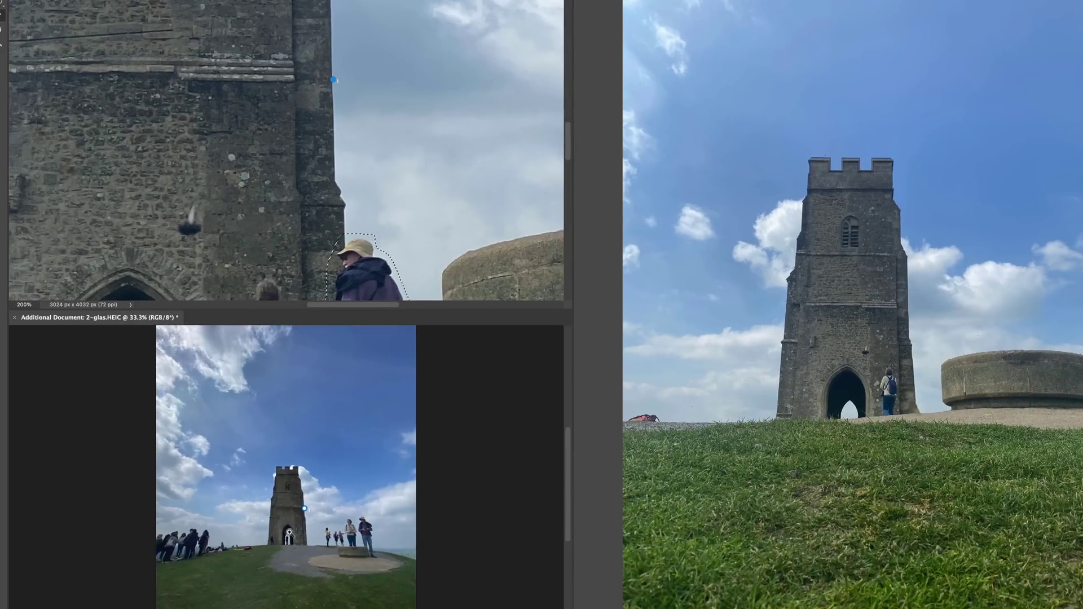
scroll(289, 533, up, 5)
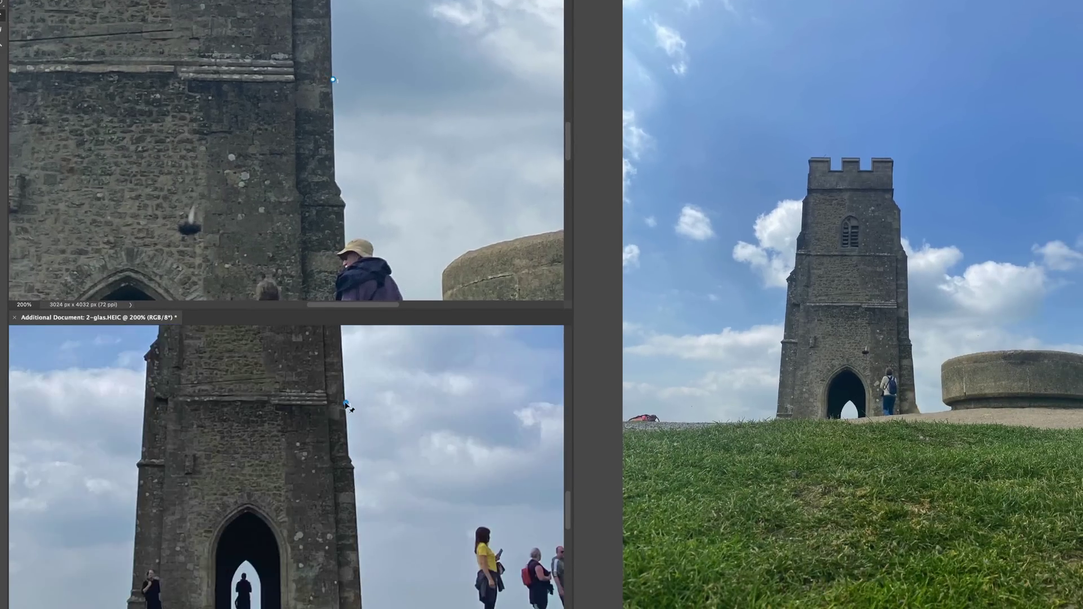